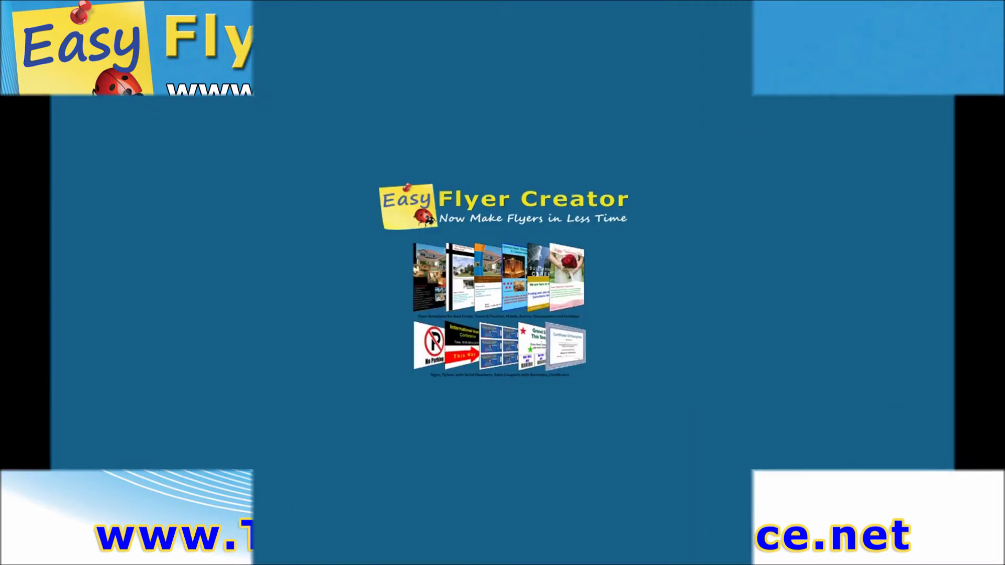
Scroll the hub's template gallery to reach the Careers and Certificates And Awards groups.
scroll(550, 278, "right", 20)
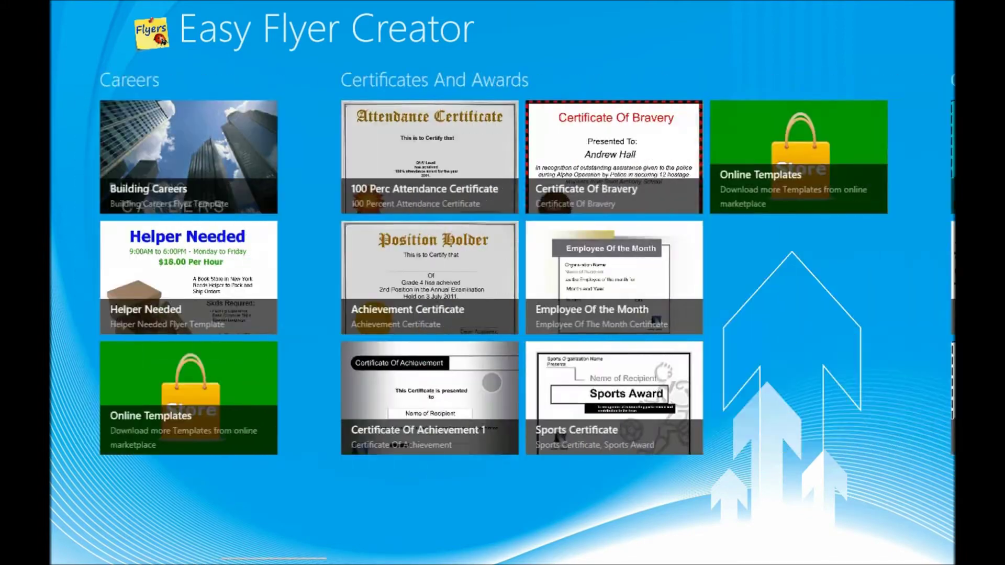
Browse to the Holidays online templates marketplace.
scroll(513, 358, "right", 20)
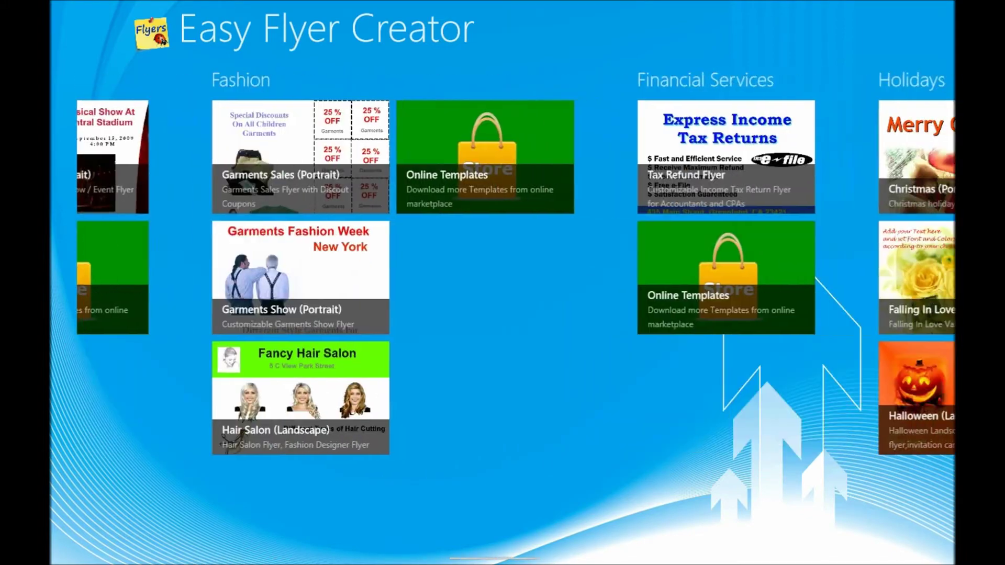
scroll(594, 341, "right", 5)
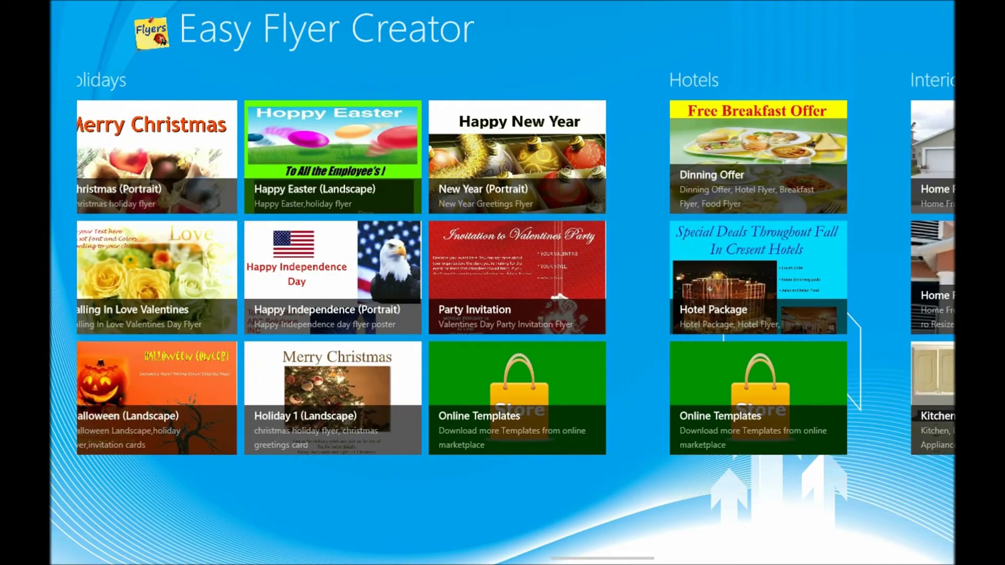
left_click(517, 397)
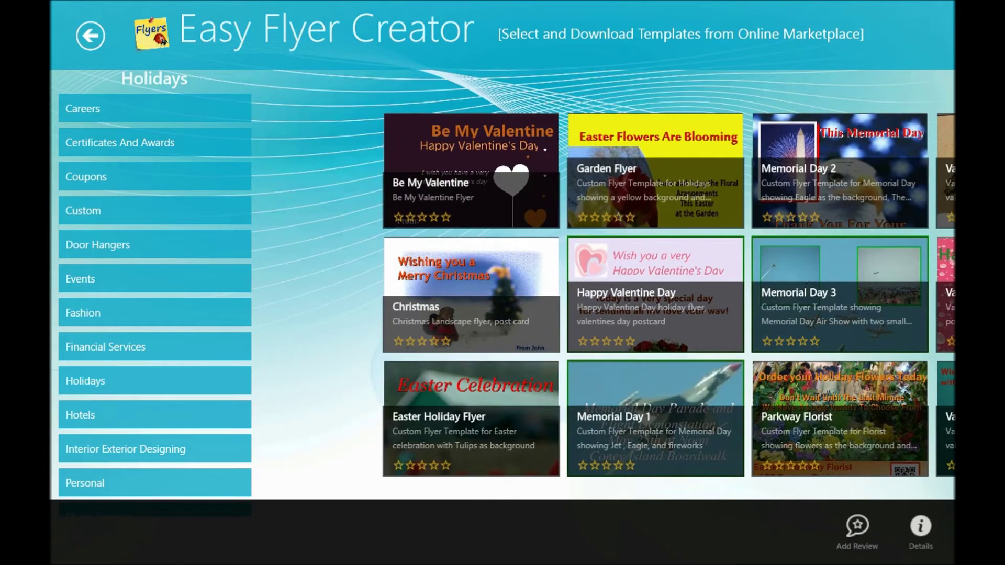
scroll(594, 294, "right", 5)
View and close the details of the Valentines Party template.
right_click(705, 418)
right_click(876, 171)
left_click(863, 527)
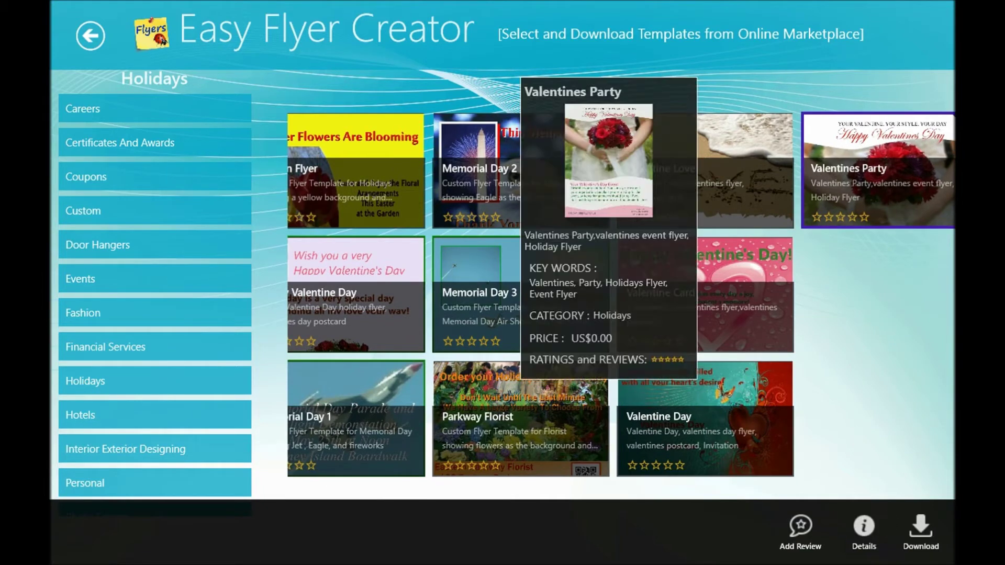
key("Escape")
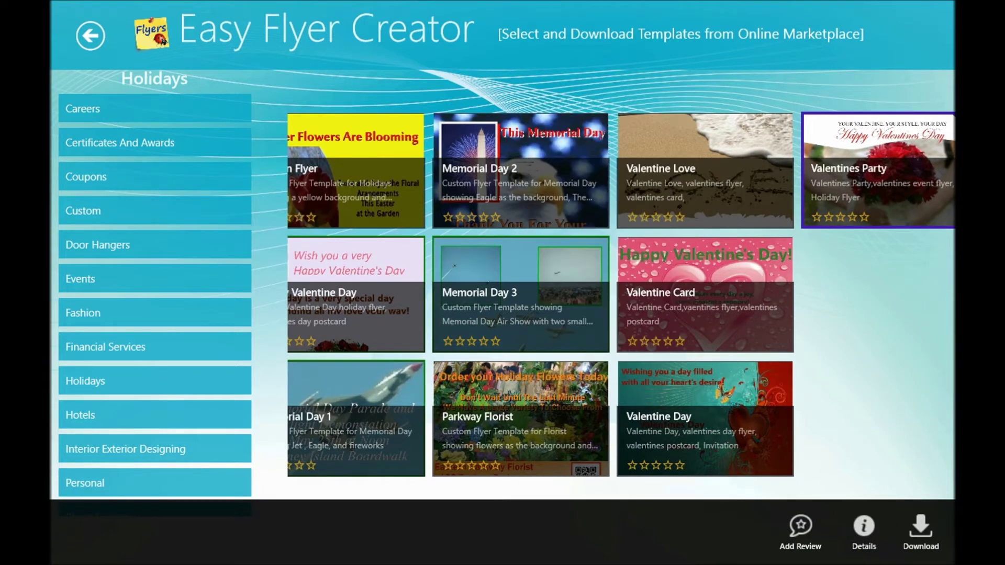
Return to the main hub and zoom out to the template category overview.
key("alt+Left")
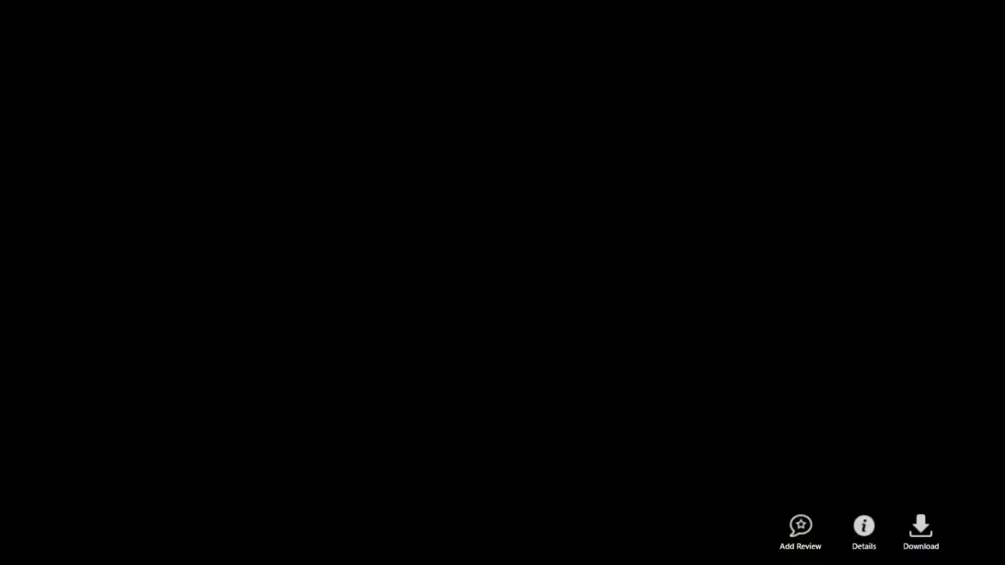
scroll(578, 379, "right", 3)
key("ctrl+minus")
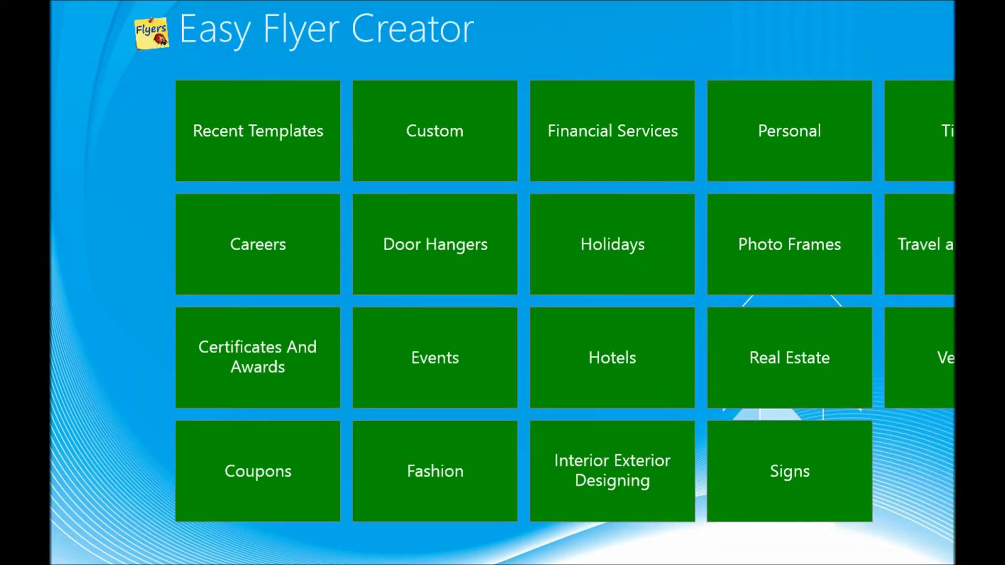
Open the Real Estate template 1Main Picture and begin replacing its main picture.
left_click(800, 356)
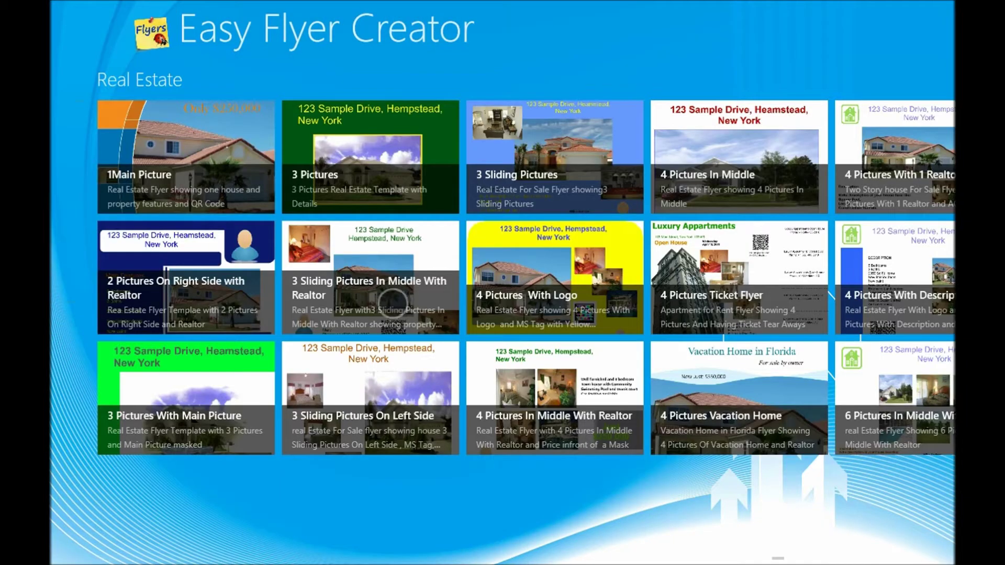
left_click(195, 154)
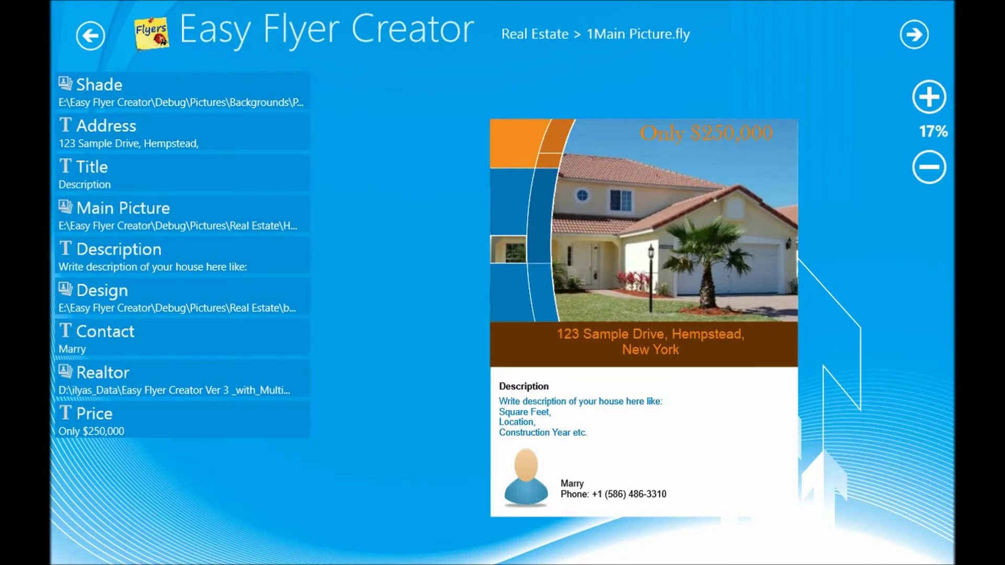
left_click(670, 231)
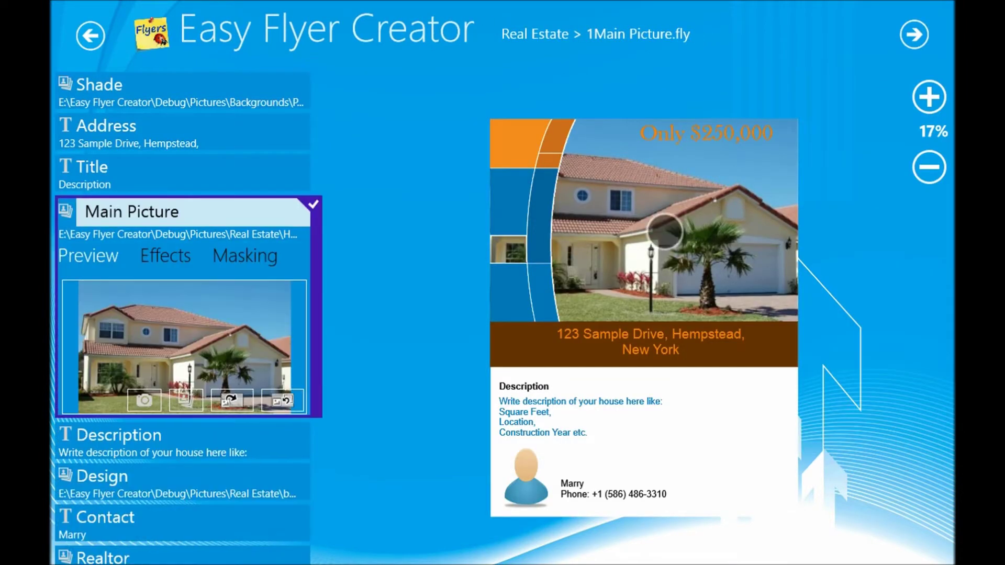
left_click(665, 231)
left_click_drag(785, 430, 574, 440)
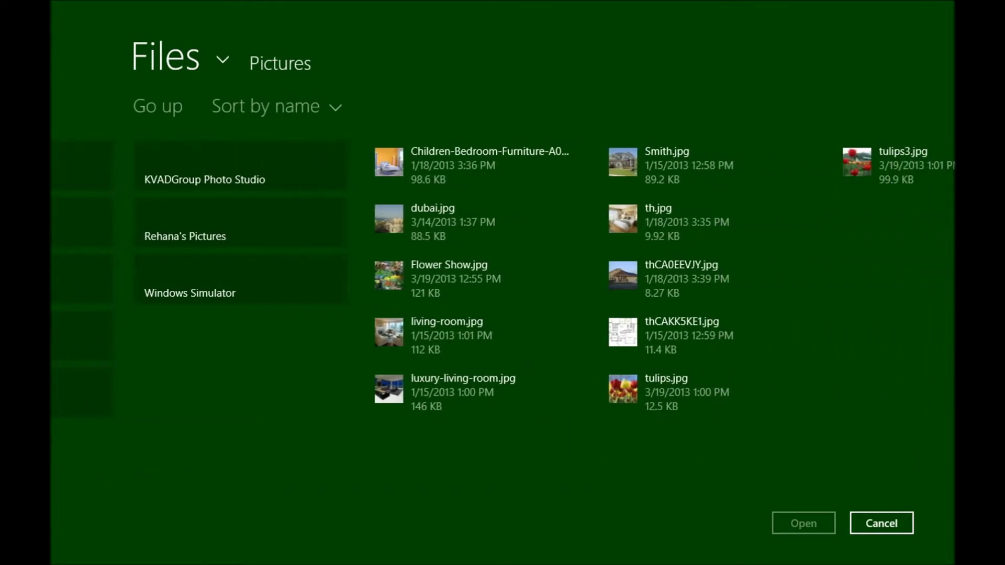
Set thCA0EEVJY.jpg as the main picture and add luxury-living-room.jpg as a new image.
left_click(680, 278)
left_click(800, 525)
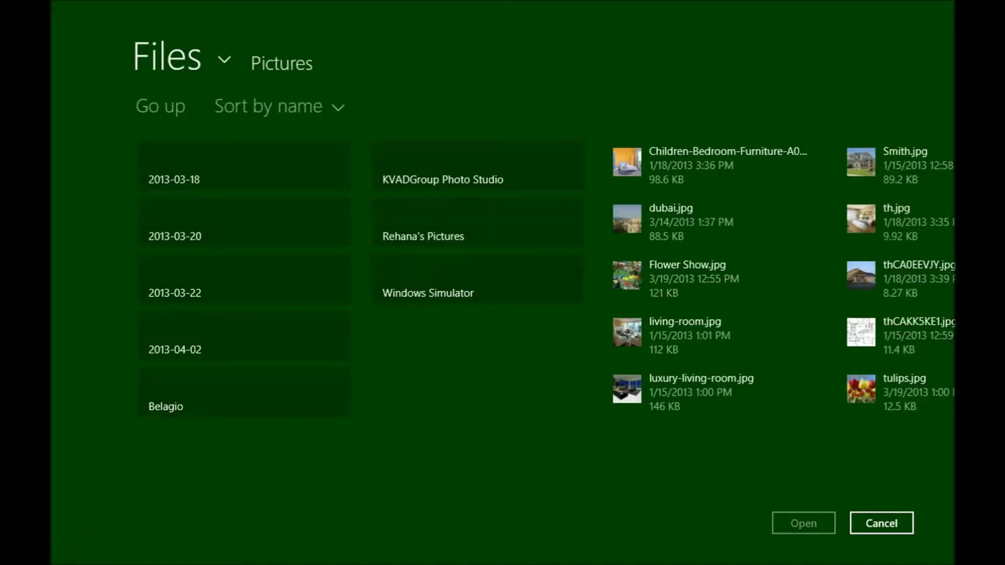
left_click_drag(750, 448, 620, 438)
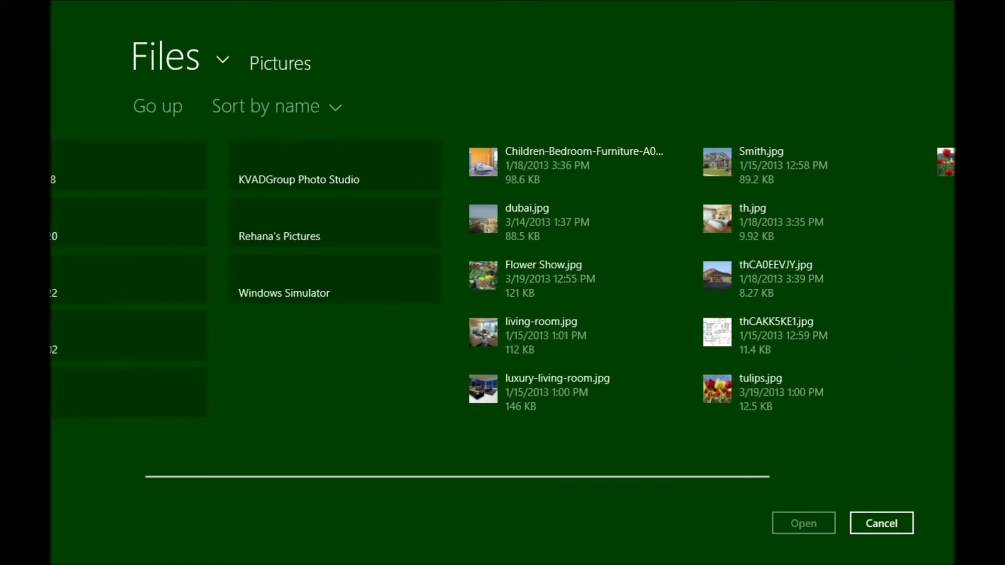
left_click(558, 392)
left_click(804, 523)
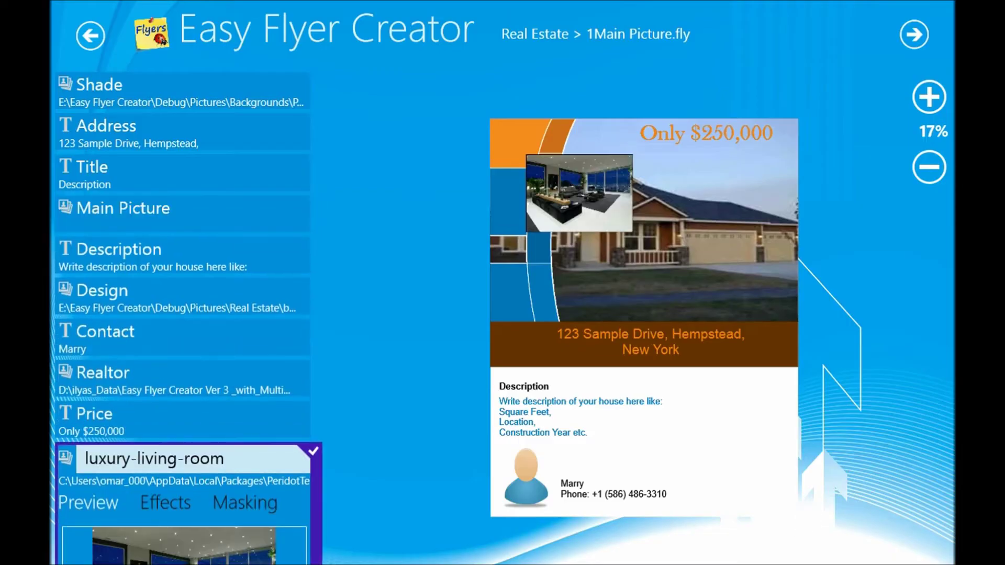
Place the living-room photo beside Description and add Children-Bedroom-Furniture at lower right.
left_click_drag(602, 201, 735, 408)
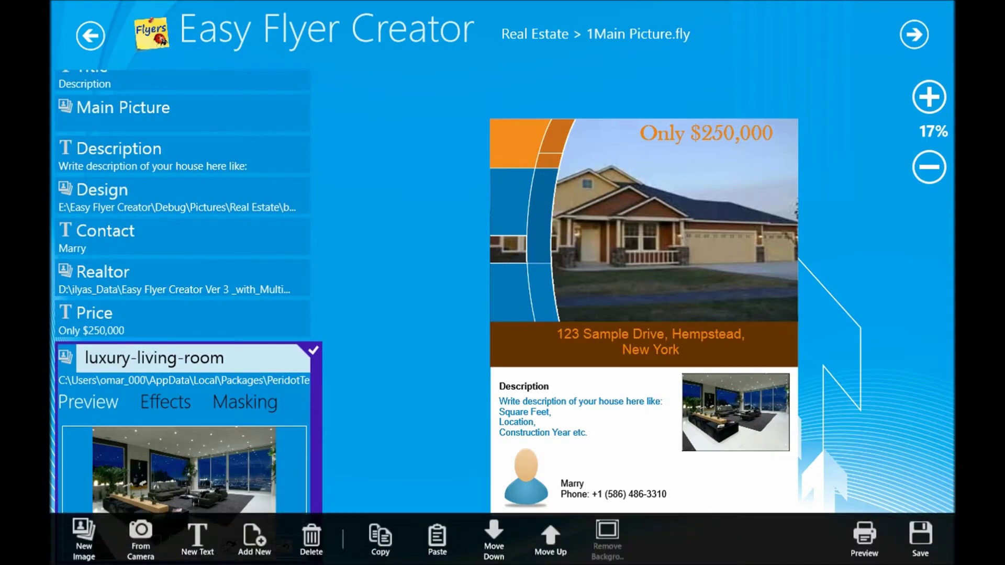
left_click(84, 539)
left_click(708, 165)
left_click(803, 524)
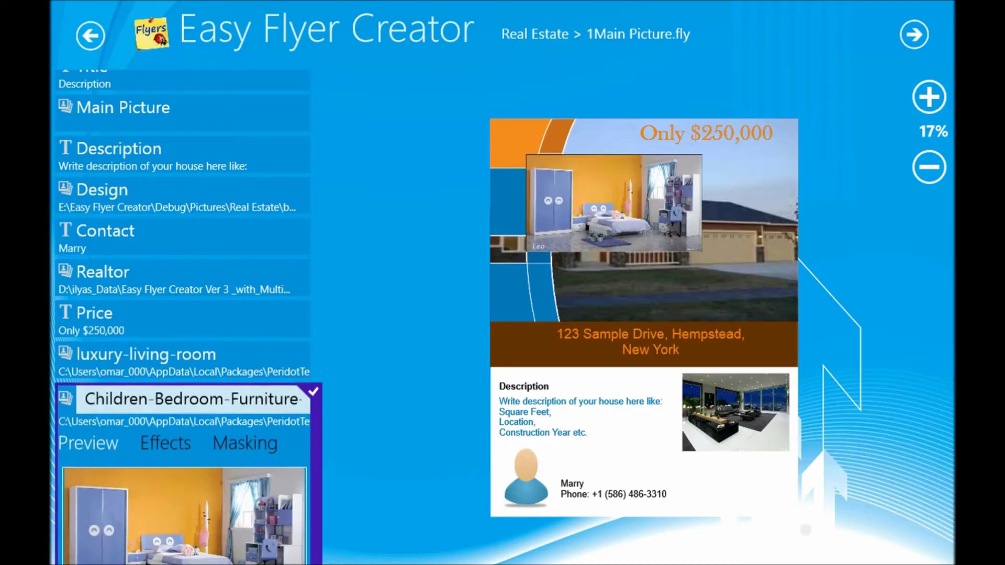
left_click_drag(623, 215, 716, 514)
Shrink the living-room and bedroom photos slightly, then bring up the Windows charms.
left_click(770, 388)
left_click_drag(769, 388, 765, 390)
left_click_drag(769, 463, 755, 477)
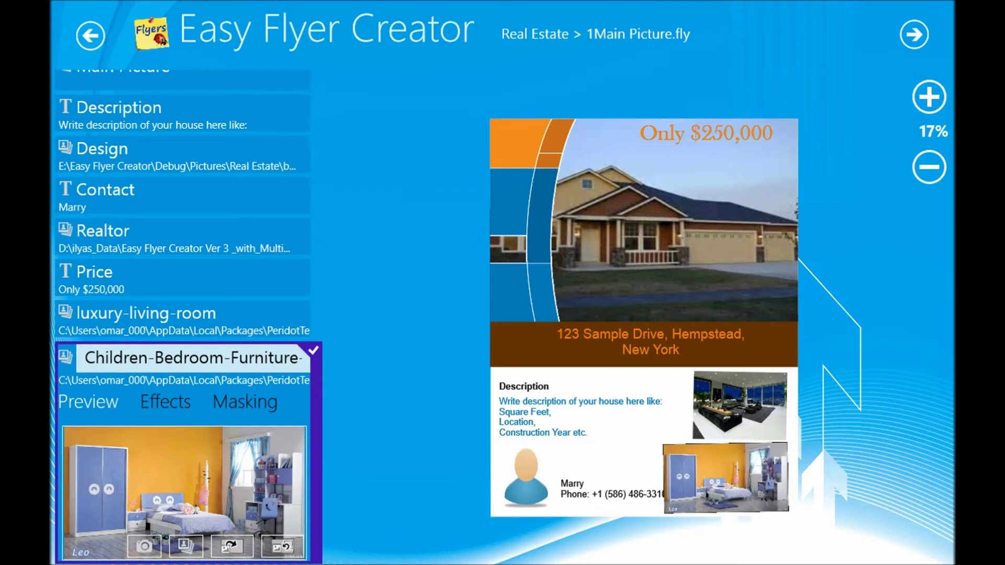
key("super+c")
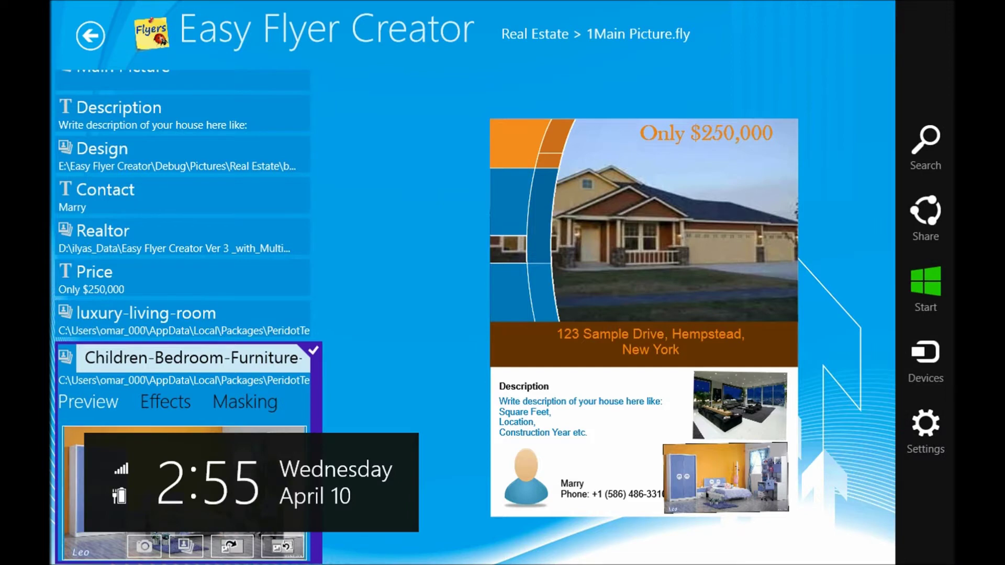
Share the bedroom photo to FotoEditor.
left_click(925, 217)
left_click(796, 152)
left_click(734, 370)
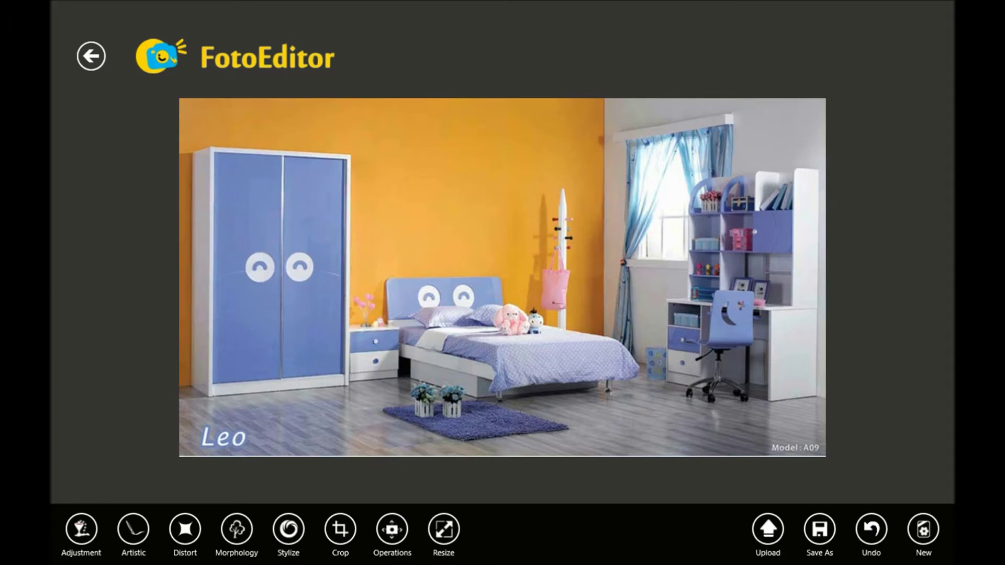
Crop the photo to a 3:2 ratio covering the image.
left_click(341, 530)
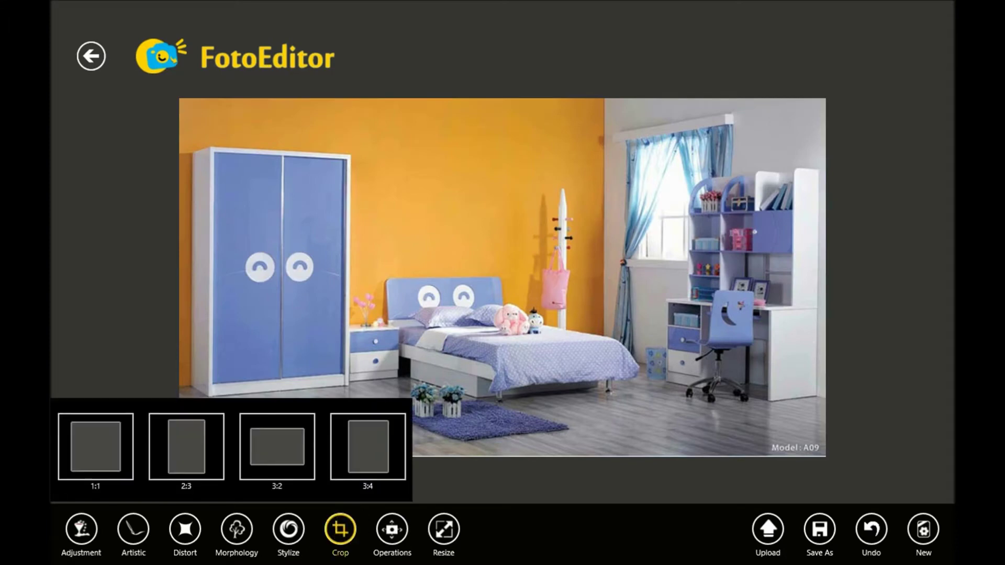
left_click(277, 446)
left_click_drag(467, 300, 269, 502)
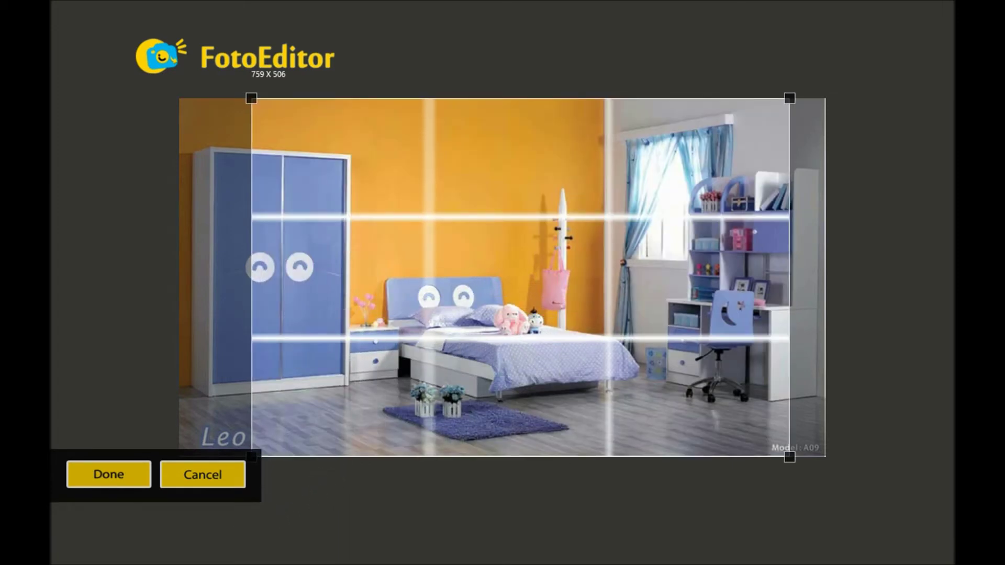
left_click(117, 474)
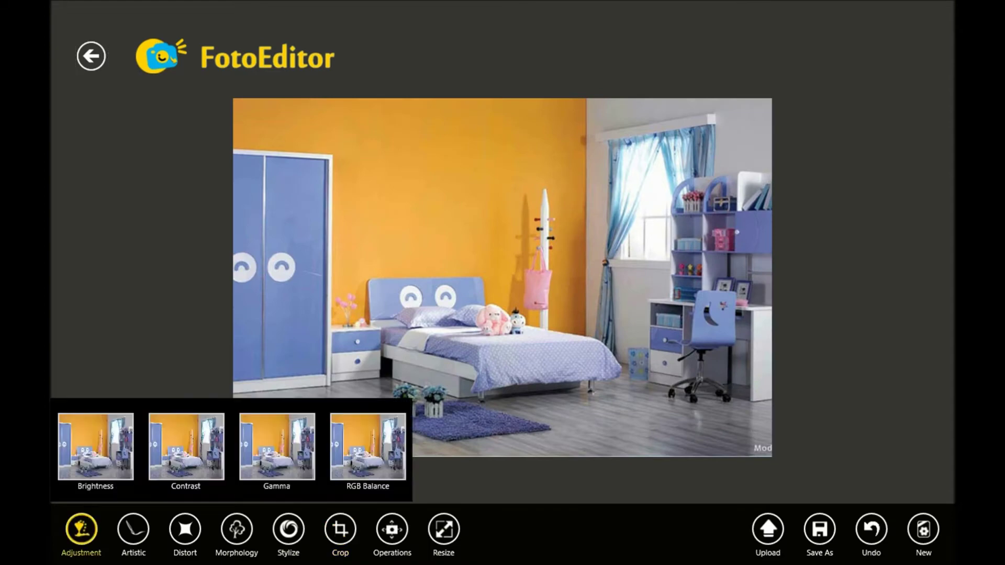
Raise the RGB Balance red value to 44 and apply it.
left_click(367, 447)
left_click_drag(200, 389, 231, 386)
left_click(224, 352)
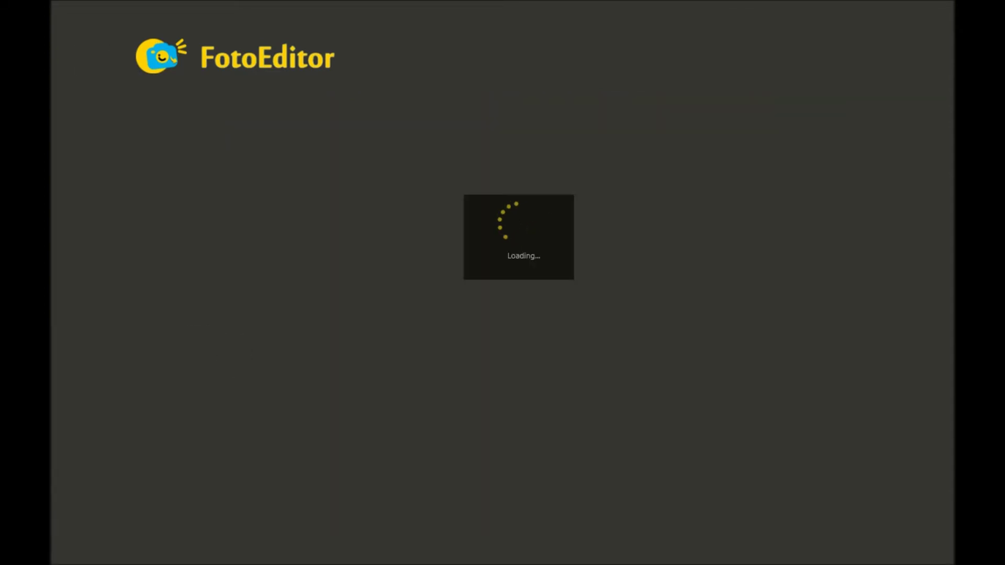
Share the edited bedroom photo back into House for Sale Flyer.fly in Easy Flyer Creator.
key("super+c")
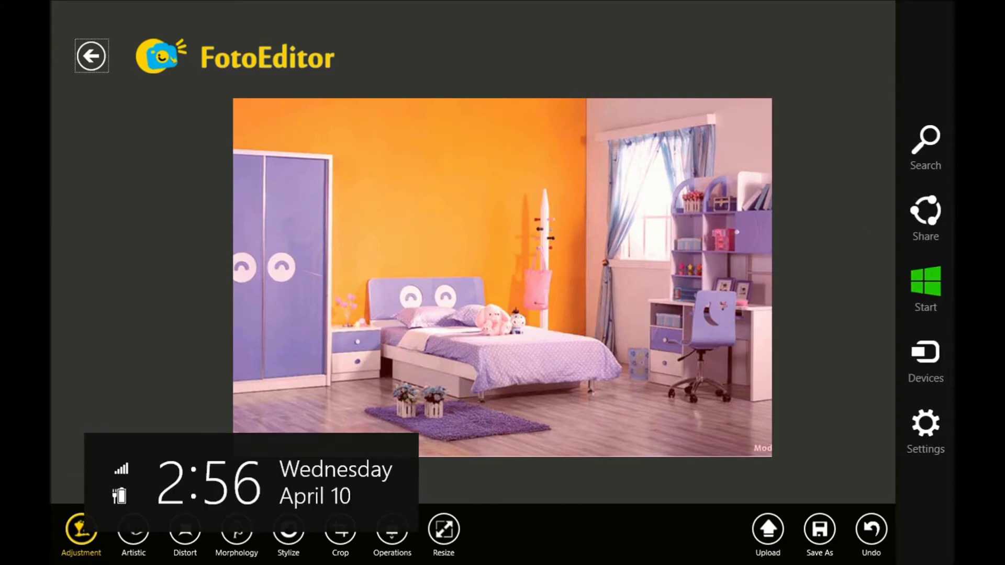
left_click(925, 213)
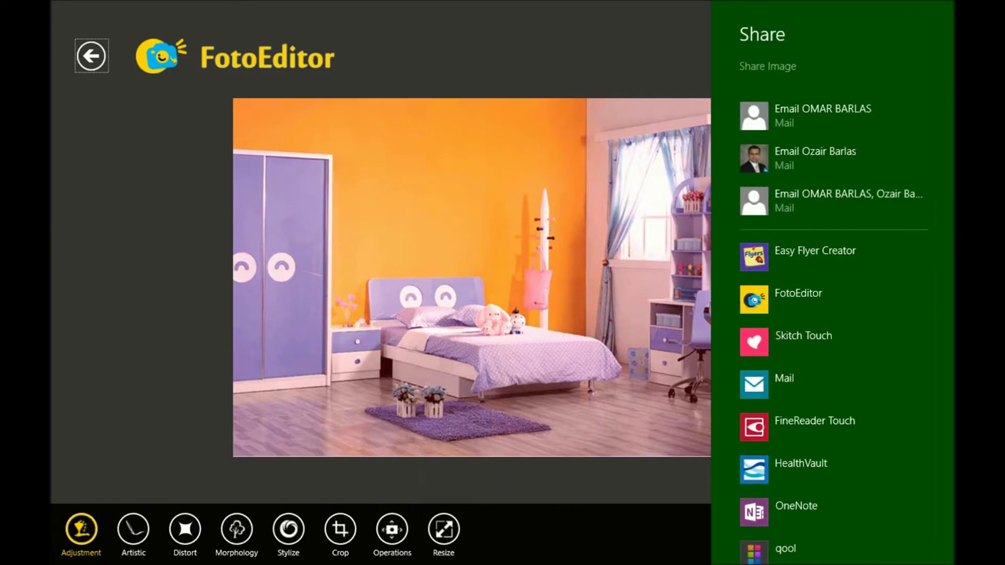
left_click(815, 251)
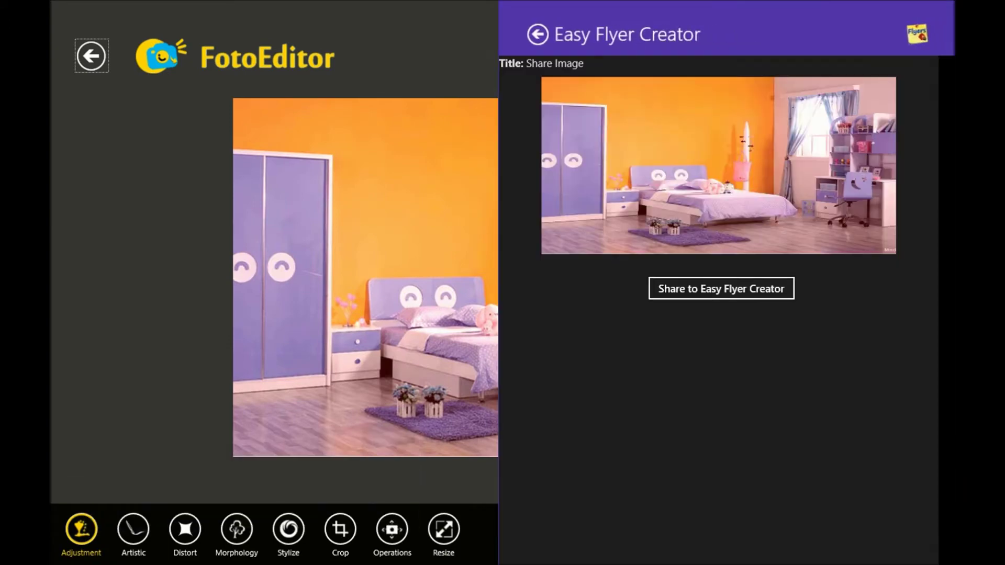
left_click(721, 289)
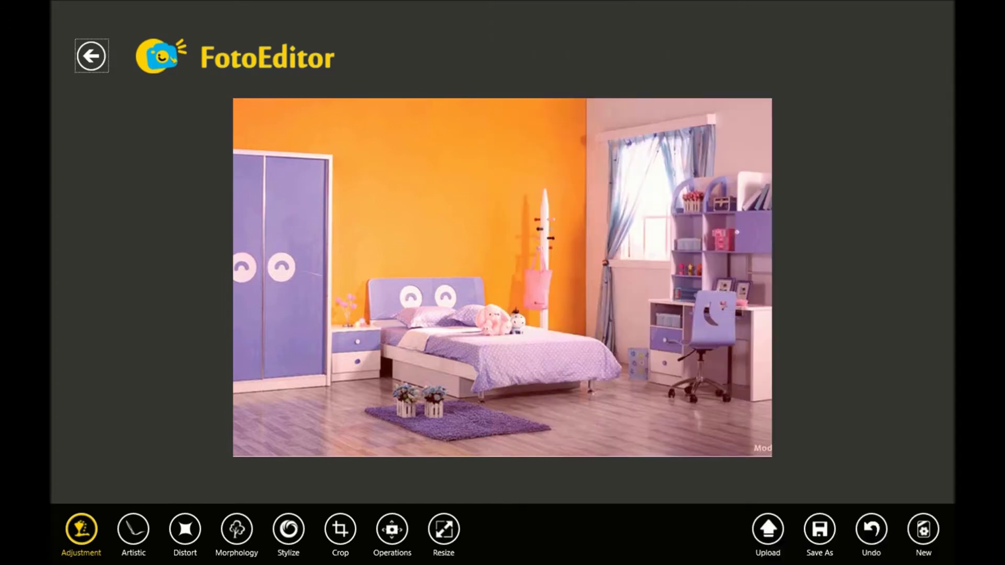
key("super+Tab")
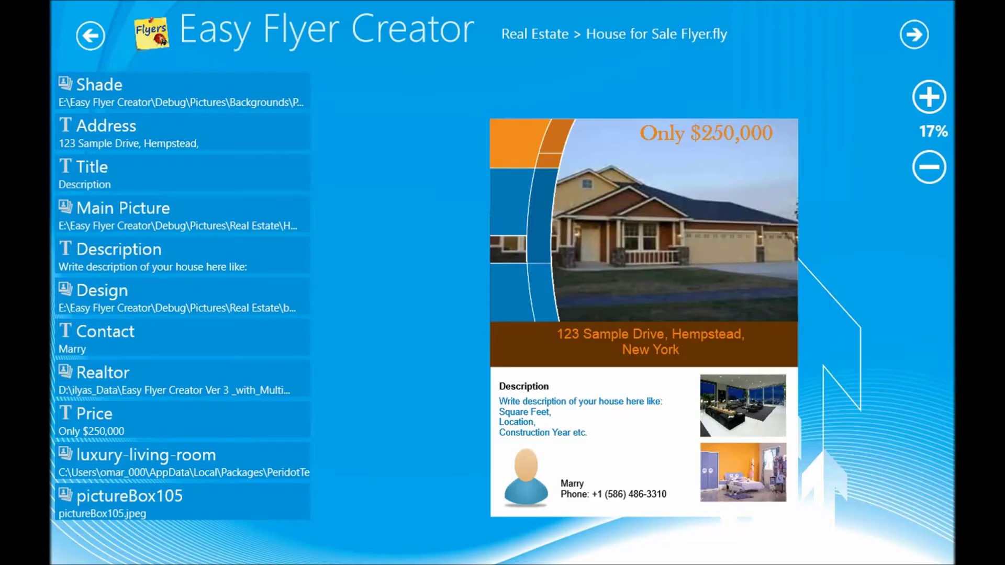
Replace the realtor picture with a webcam snapshot and select the contact's first-line name.
left_click(104, 374)
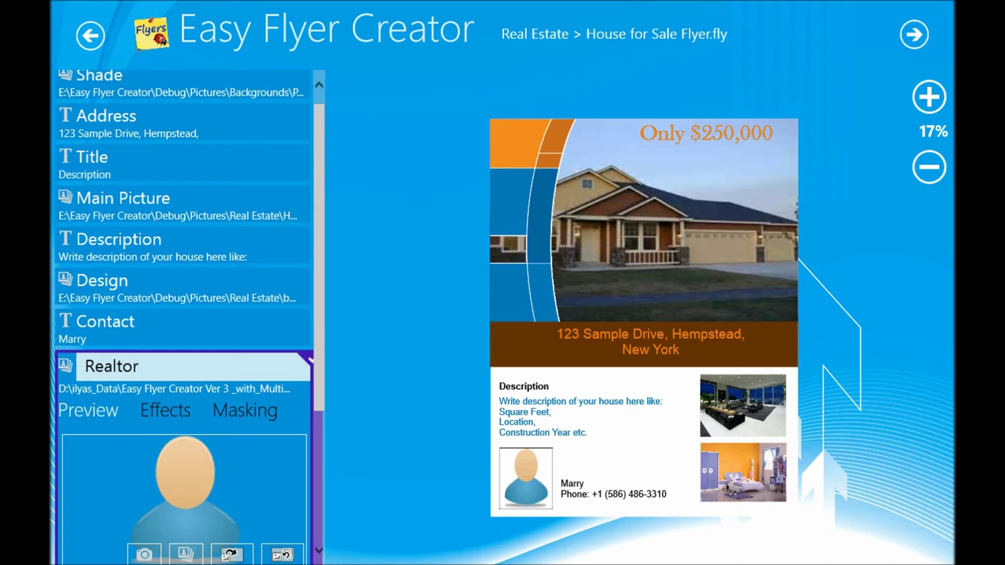
left_click_drag(235, 417, 238, 338)
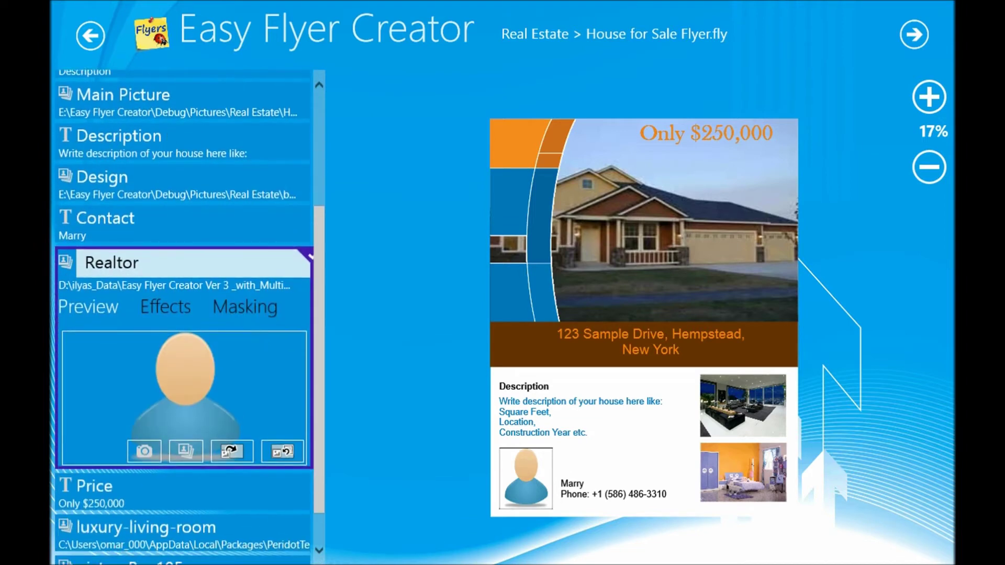
left_click(144, 451)
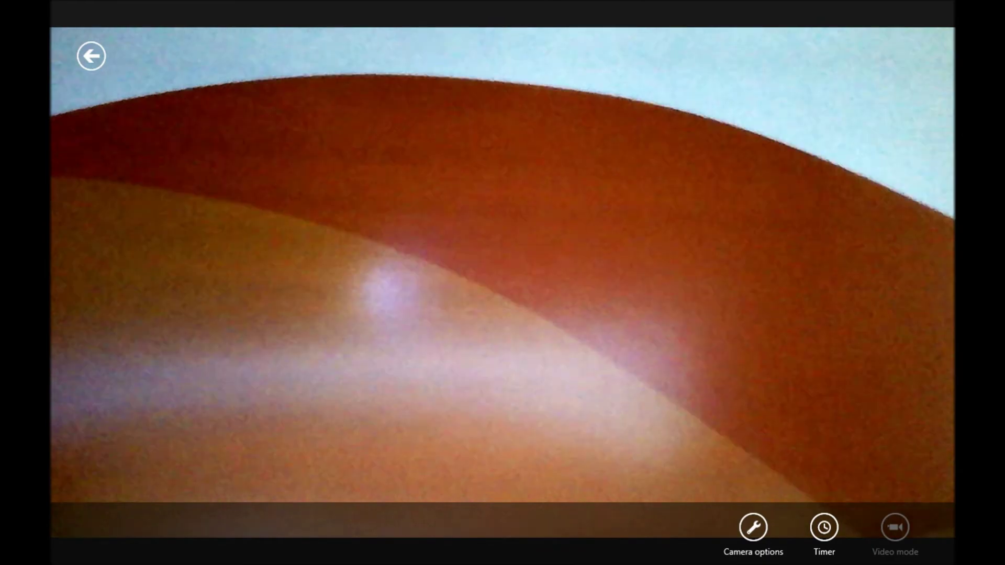
left_click(502, 283)
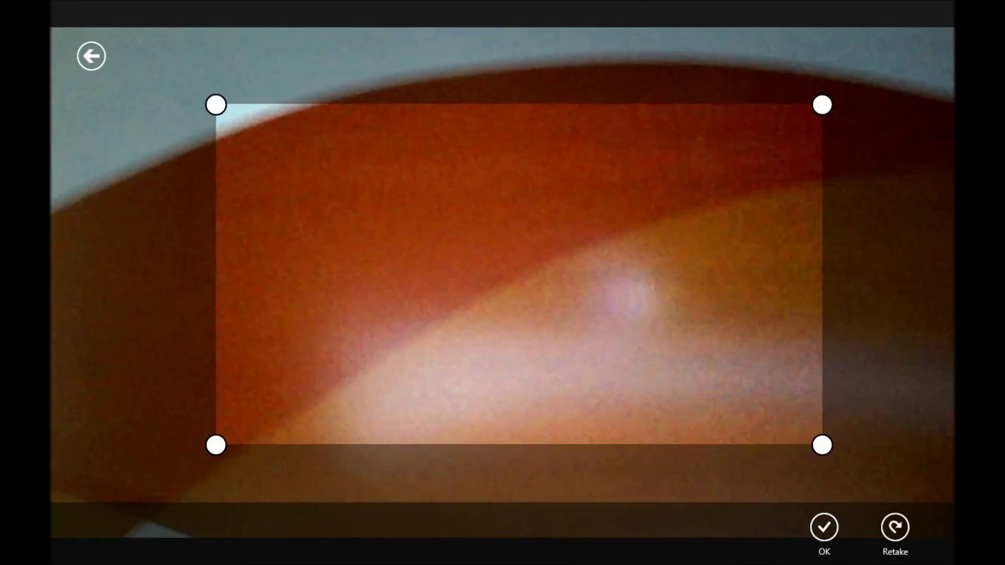
left_click(823, 527)
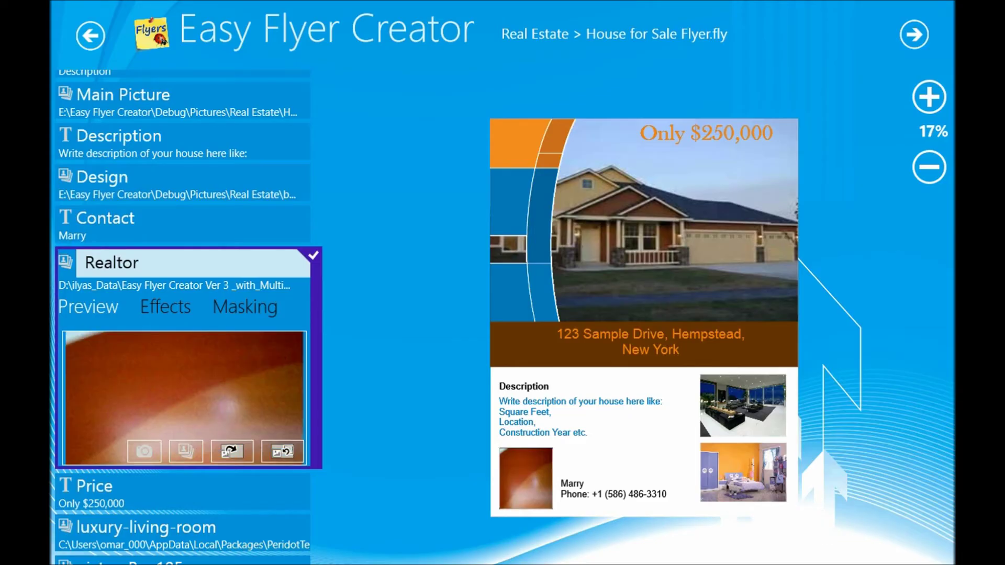
left_click(104, 218)
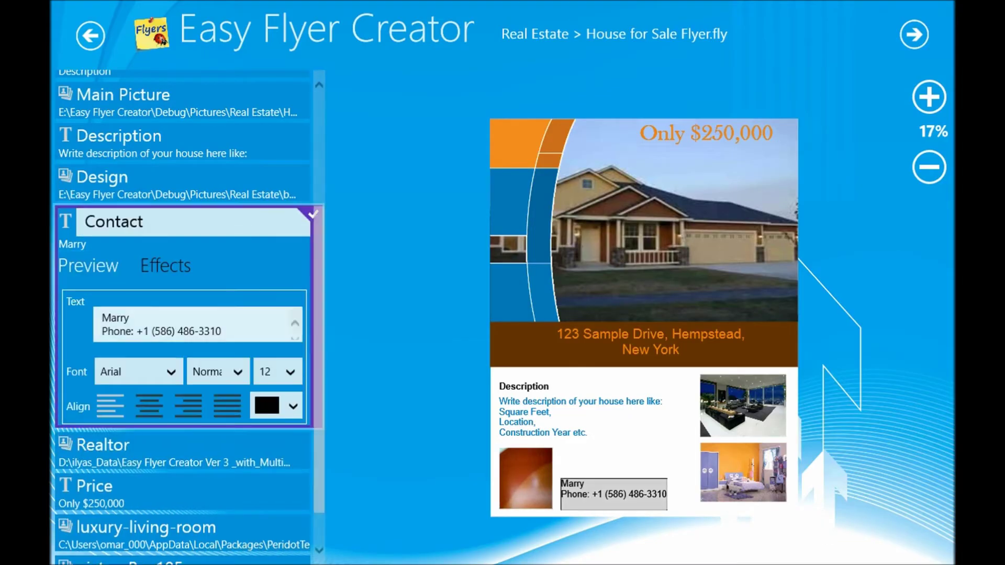
double_click(115, 318)
type("Realtor")
left_click(650, 335)
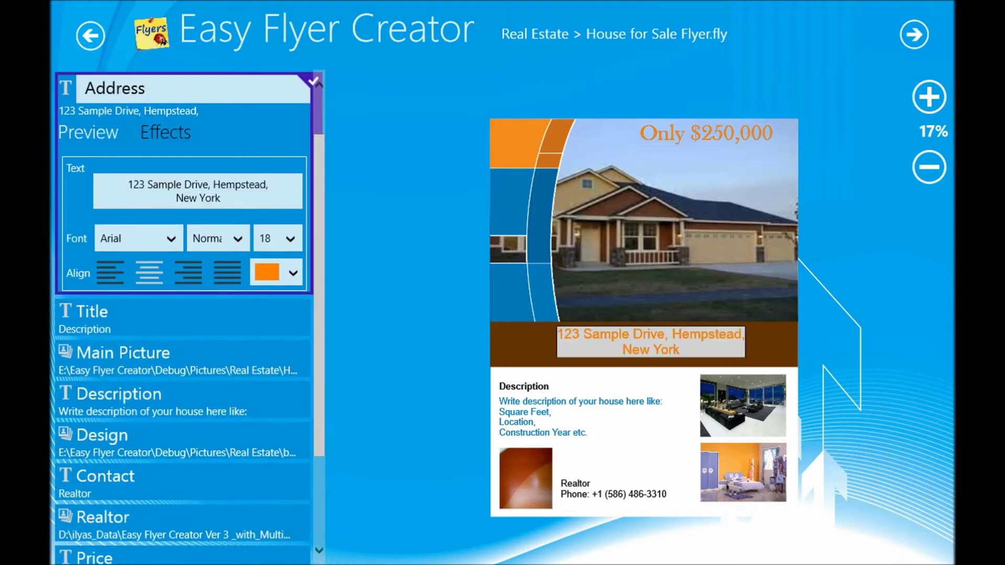
left_click(198, 191)
left_click(148, 537)
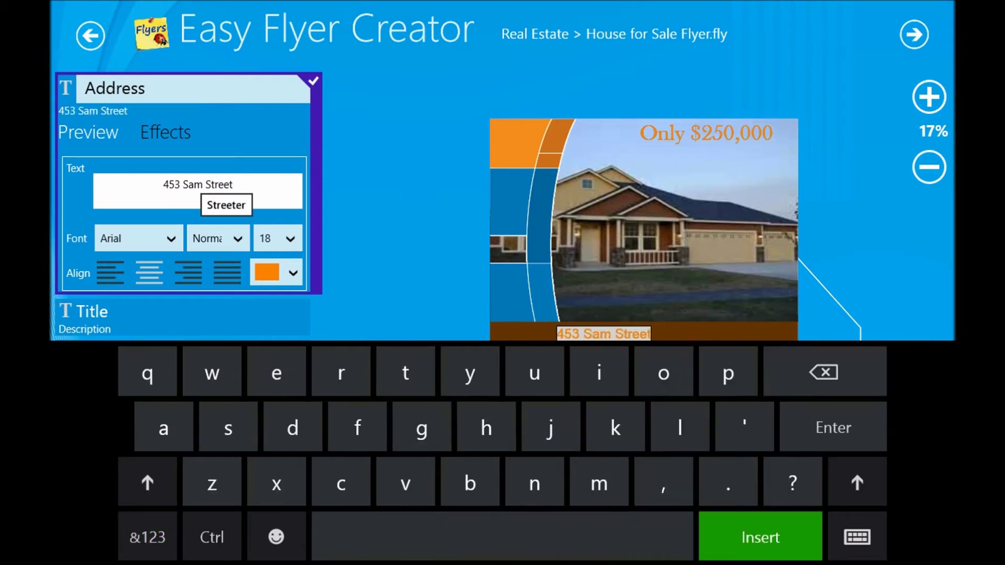
key("Return")
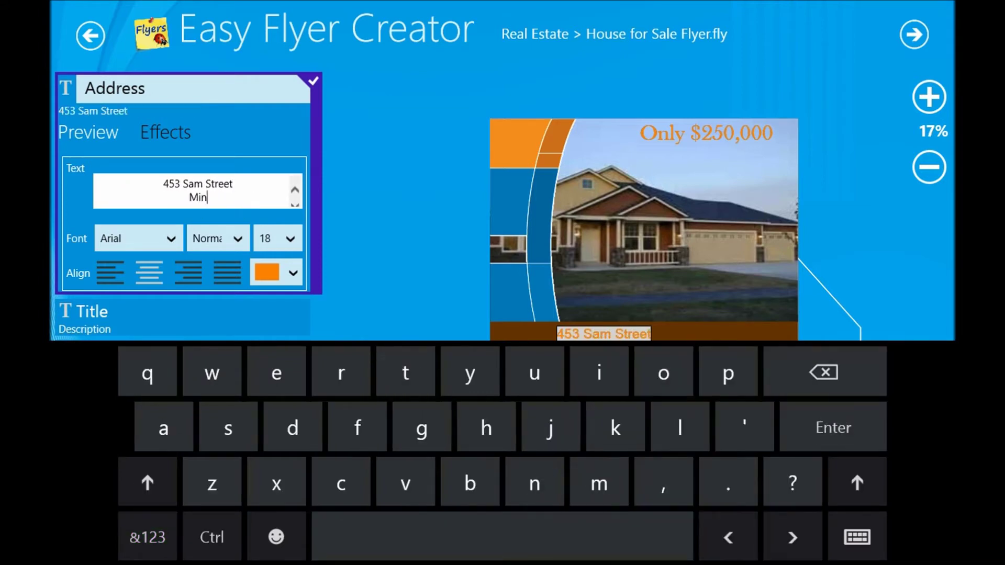
left_click(147, 537)
type("11")
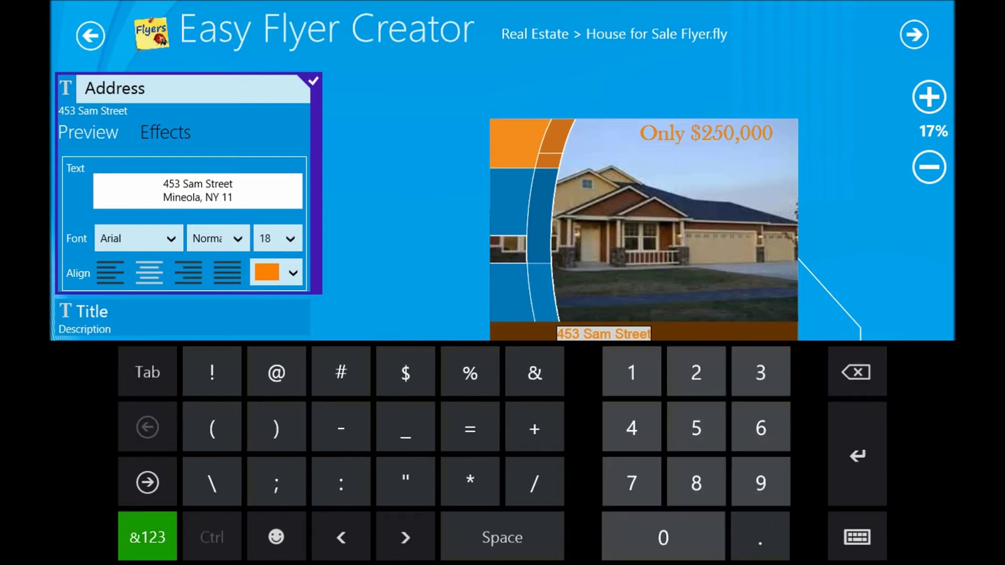
type("423")
left_click(680, 350)
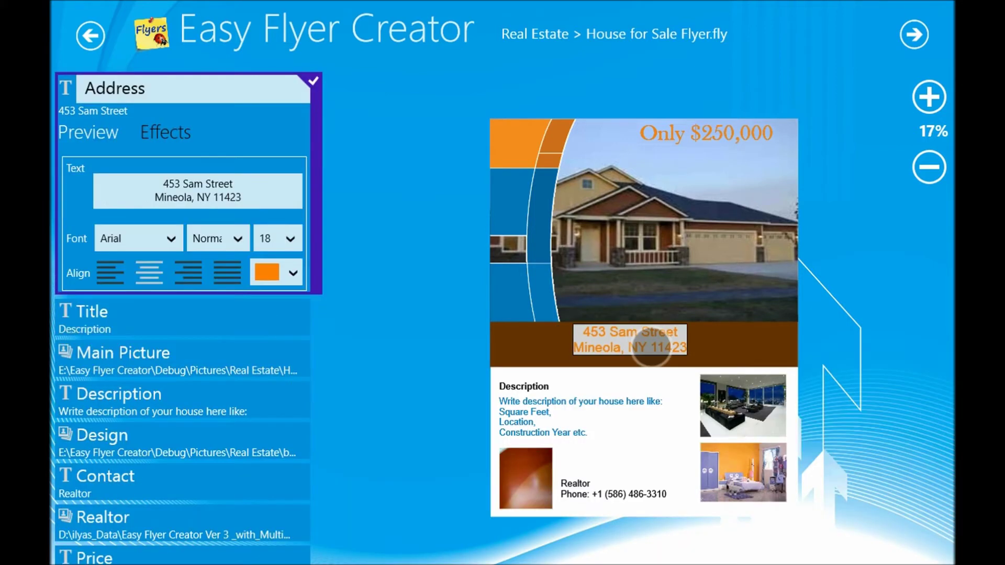
left_click_drag(679, 351, 662, 351)
Set the address font to Britannic at size 26.
left_click(138, 238)
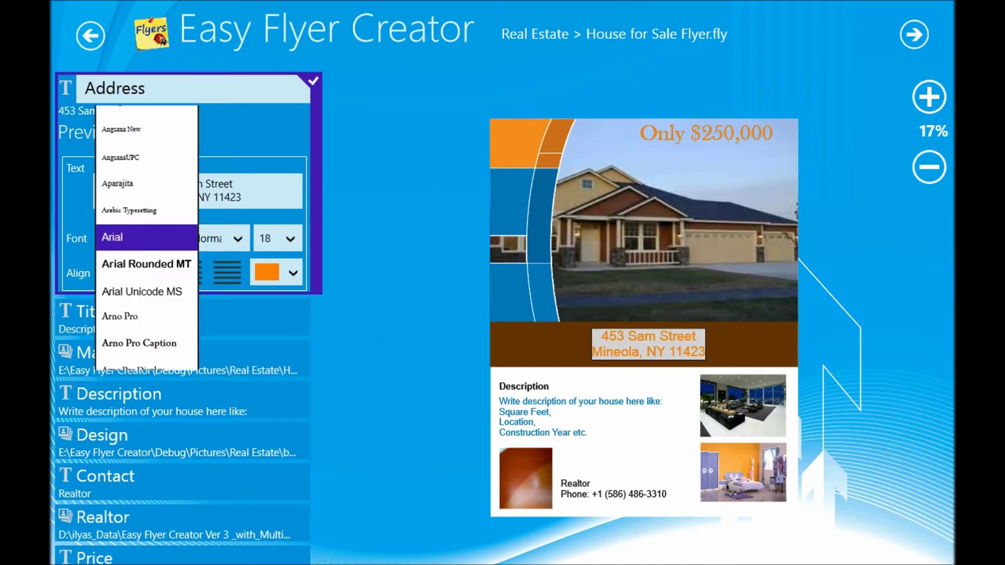
scroll(183, 235, "down", 10)
scroll(216, 136, "down", 5)
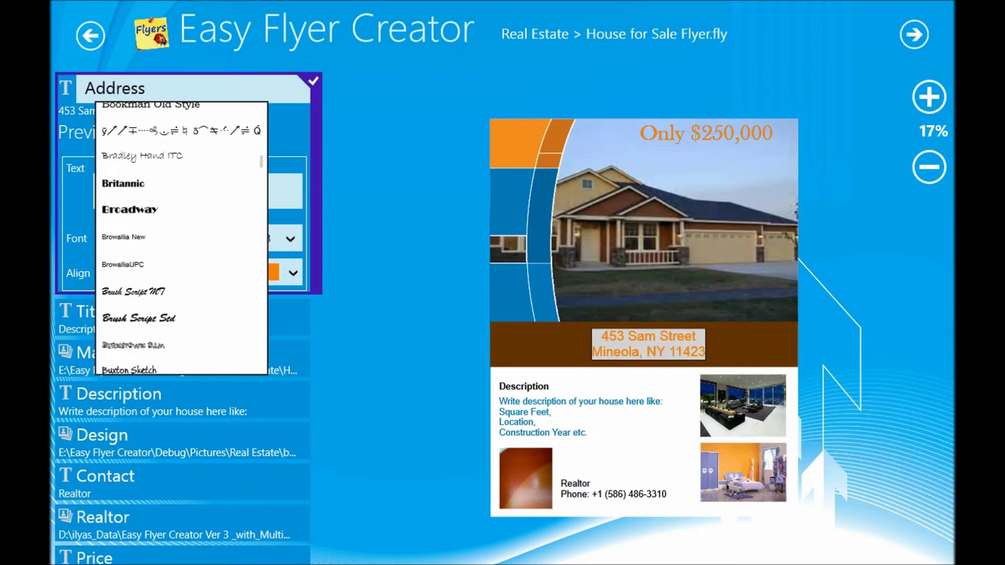
left_click(123, 127)
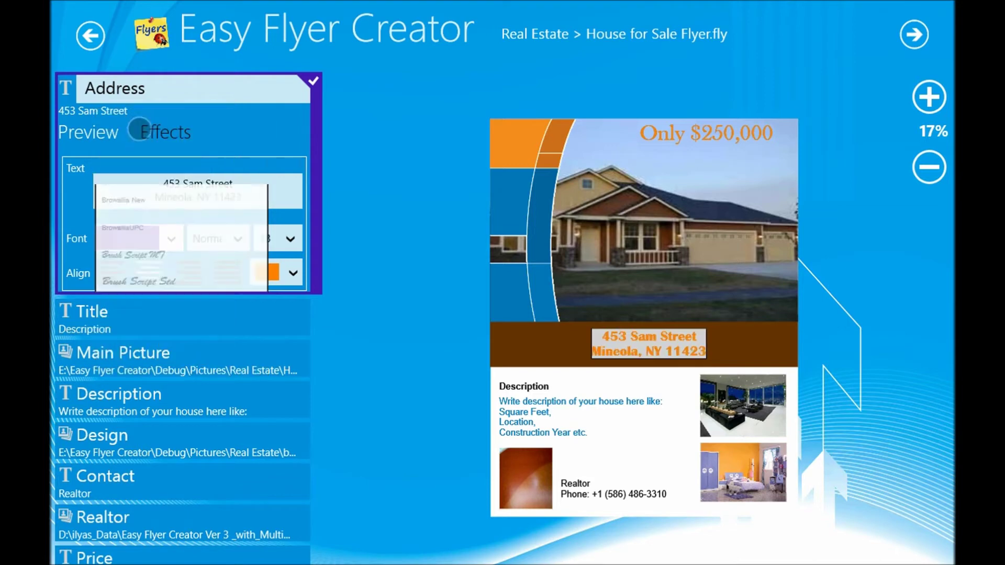
left_click(277, 238)
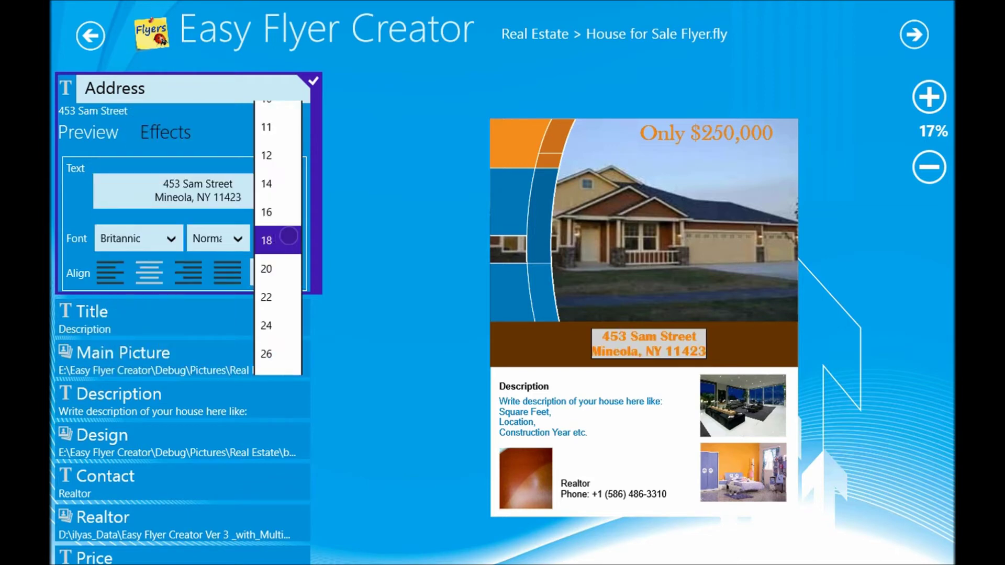
left_click(277, 352)
left_click(550, 410)
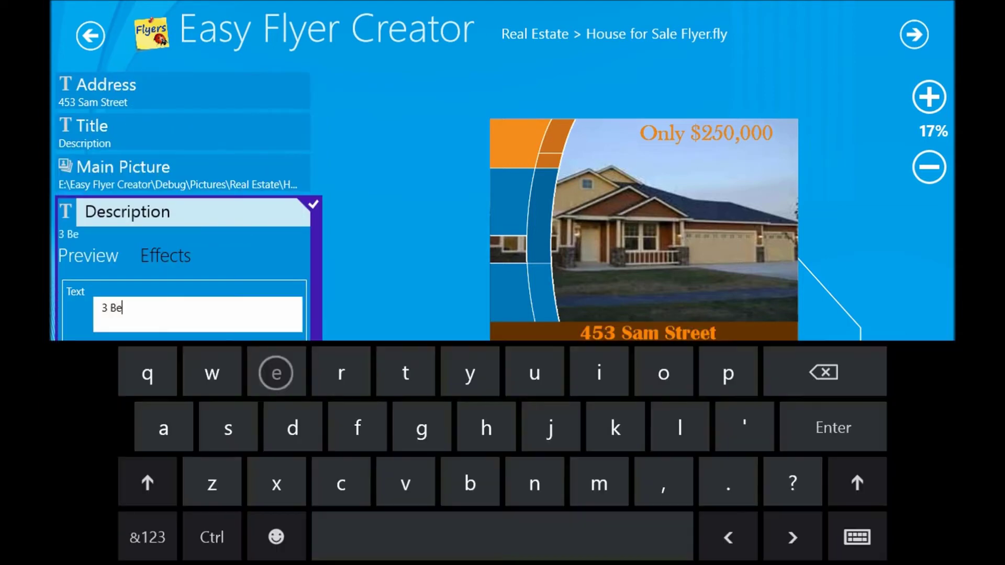
Complete the description's first line as '3 Bedroom 2 Bathroom'.
type("droom")
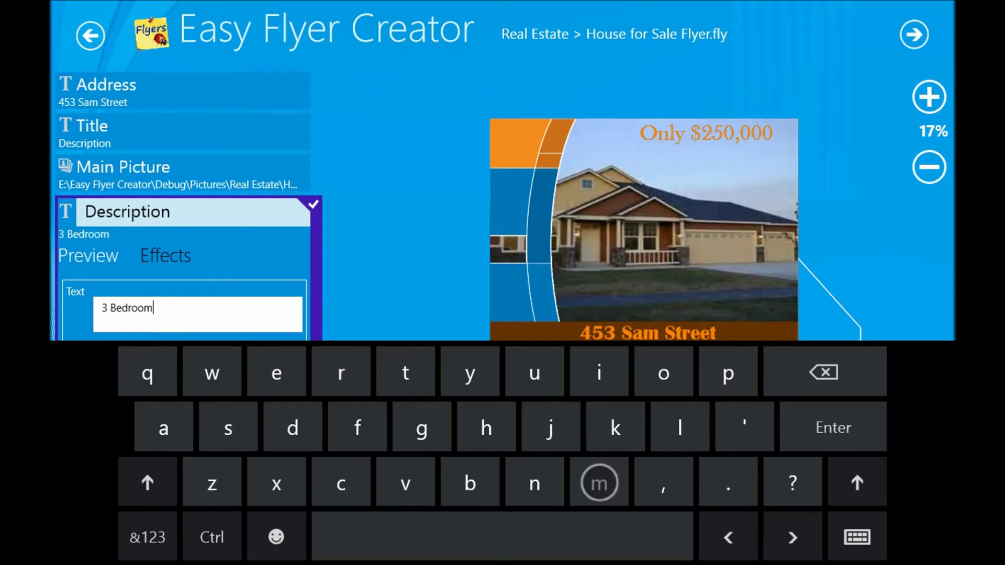
left_click(147, 537)
type("2")
left_click(148, 537)
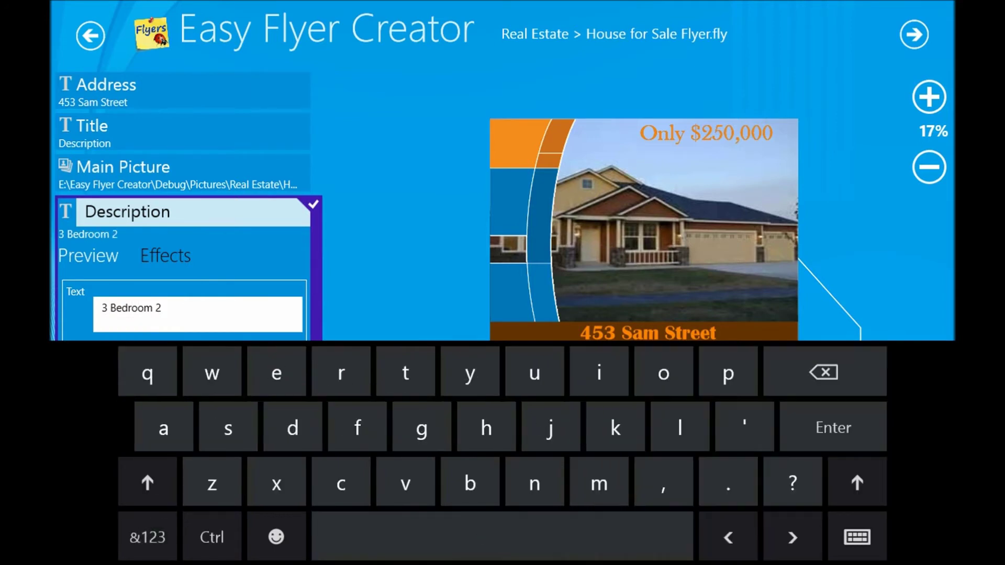
type("Bathroom")
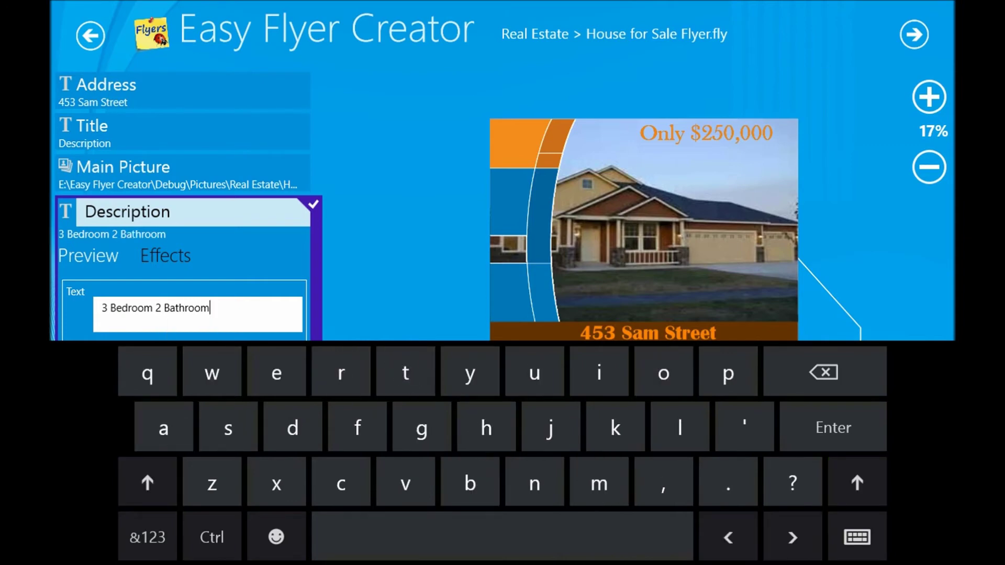
key("Return")
Add description lines 'Double Story home', '10 Minutes from Airport' and 'Nice schools'.
type("Double")
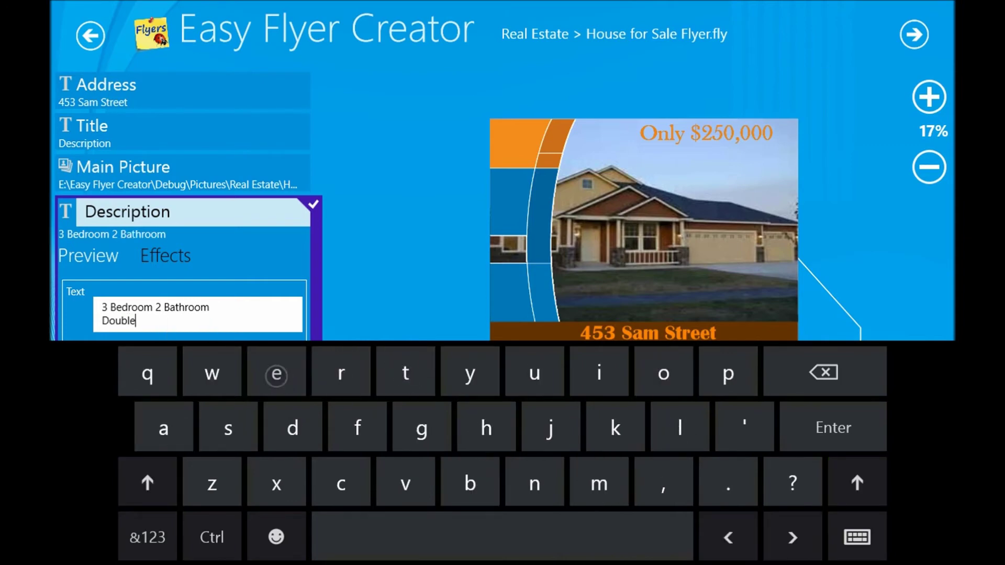
left_click(148, 482)
type("Story home")
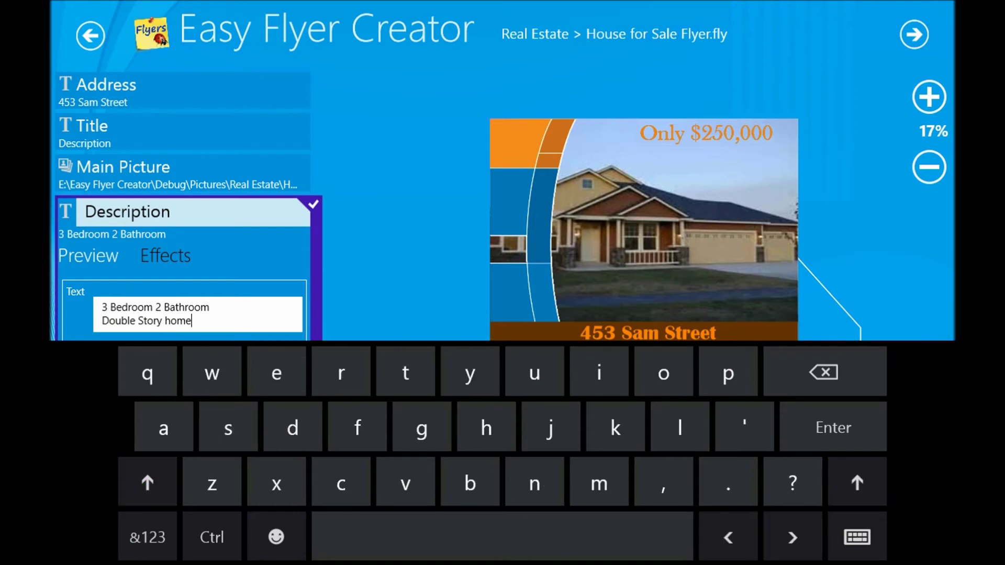
key("Return")
type("10 Minutes fro")
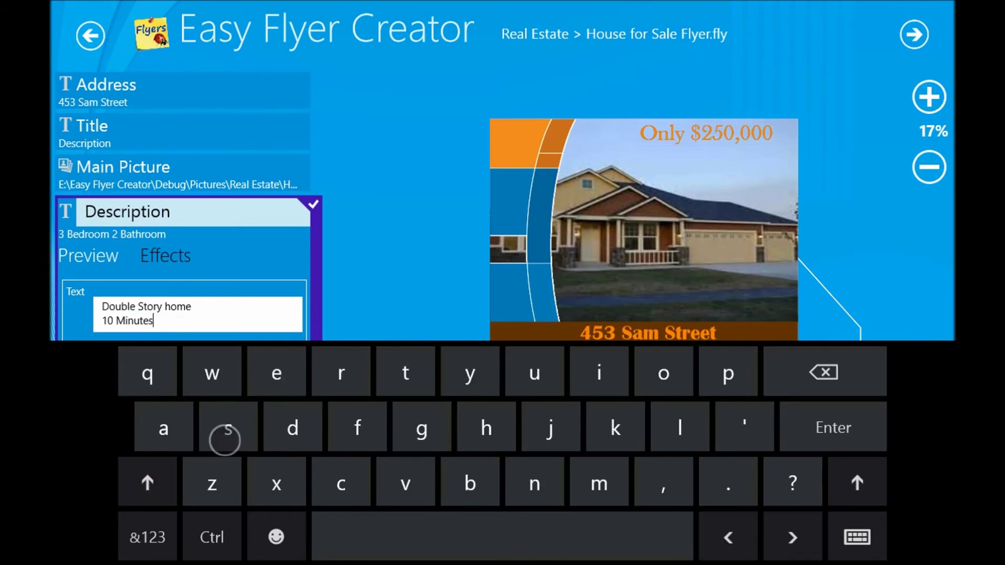
type("m Airport")
key("Return")
type("Nice schools")
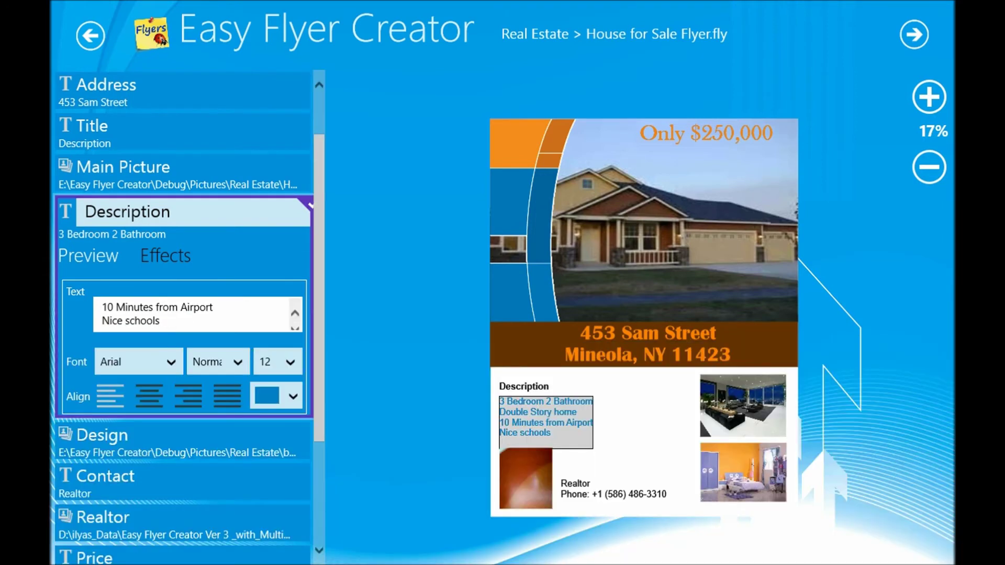
Start a new barcode for the flyer from the Add New menu.
left_click(104, 519)
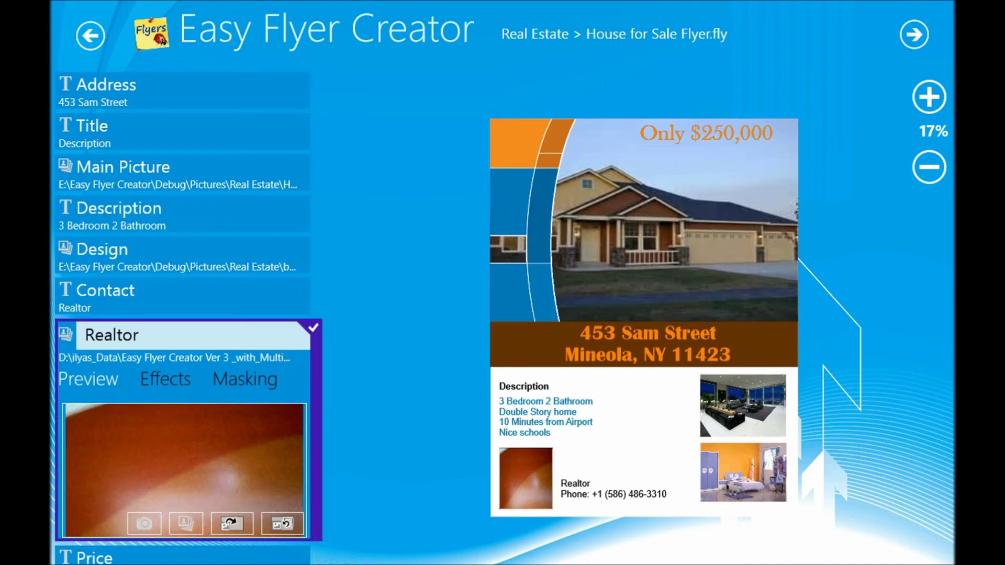
key("super+z")
left_click(255, 540)
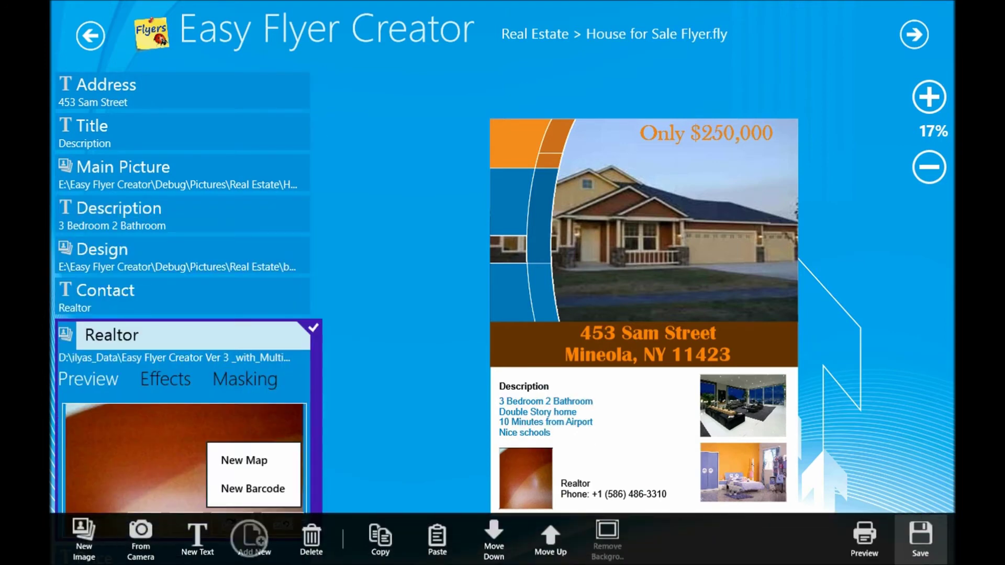
left_click(262, 489)
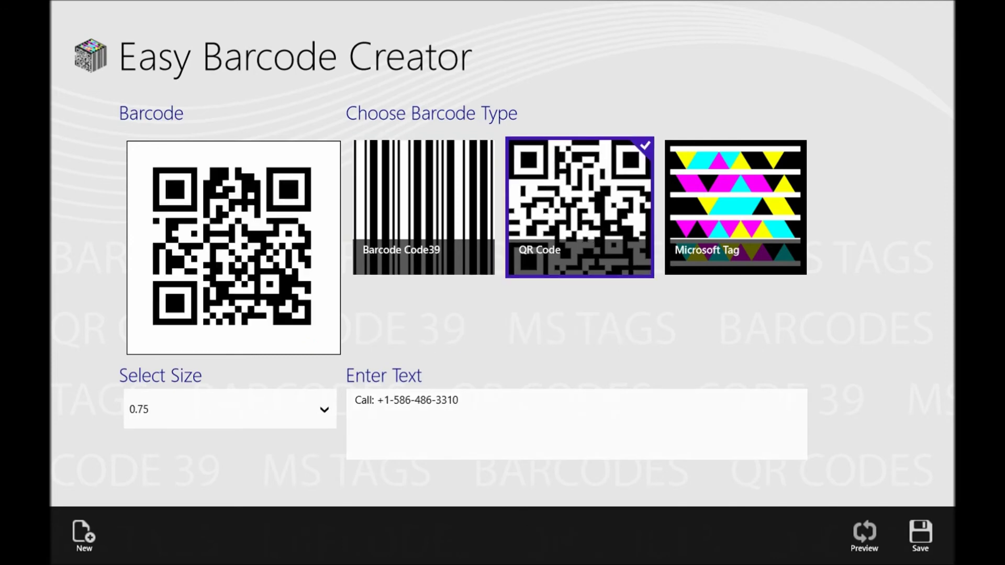
Set the realtor's call QR code to size 1.00 and save it into the flyer.
left_click(229, 409)
left_click(231, 441)
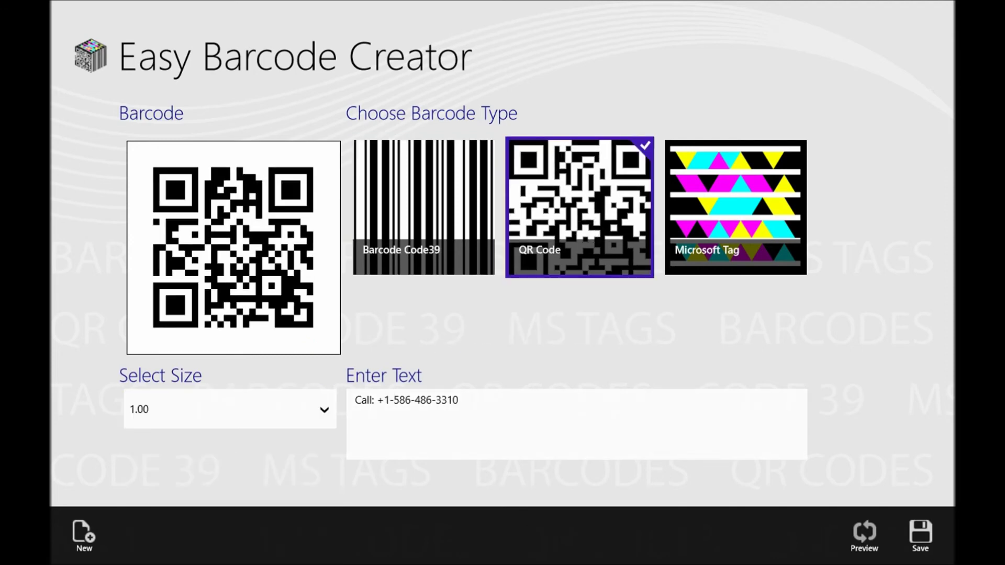
left_click(921, 534)
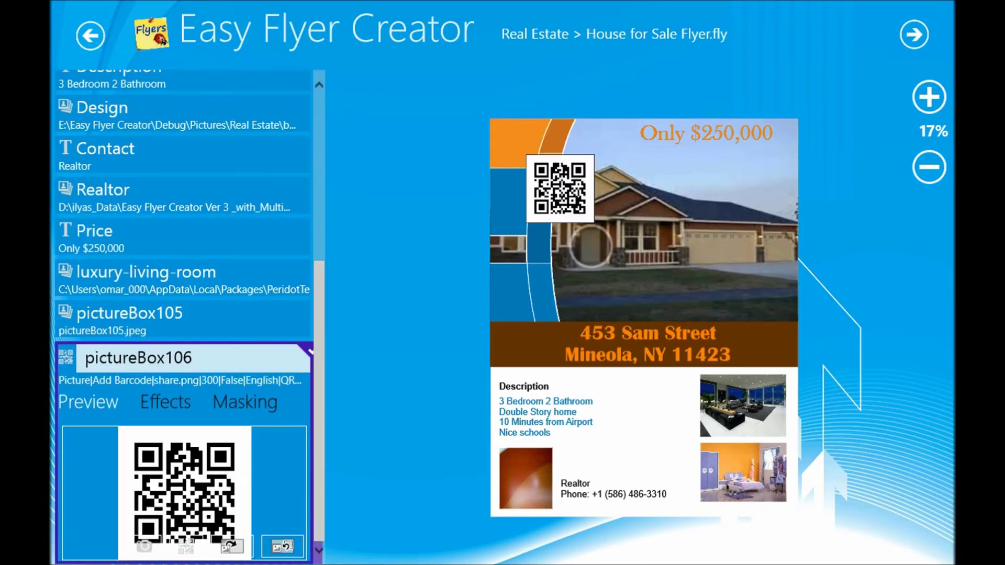
Move the QR code off the house photo to beside the Realtor phone details, then select the living-room photo for masking.
left_click_drag(560, 189, 647, 454)
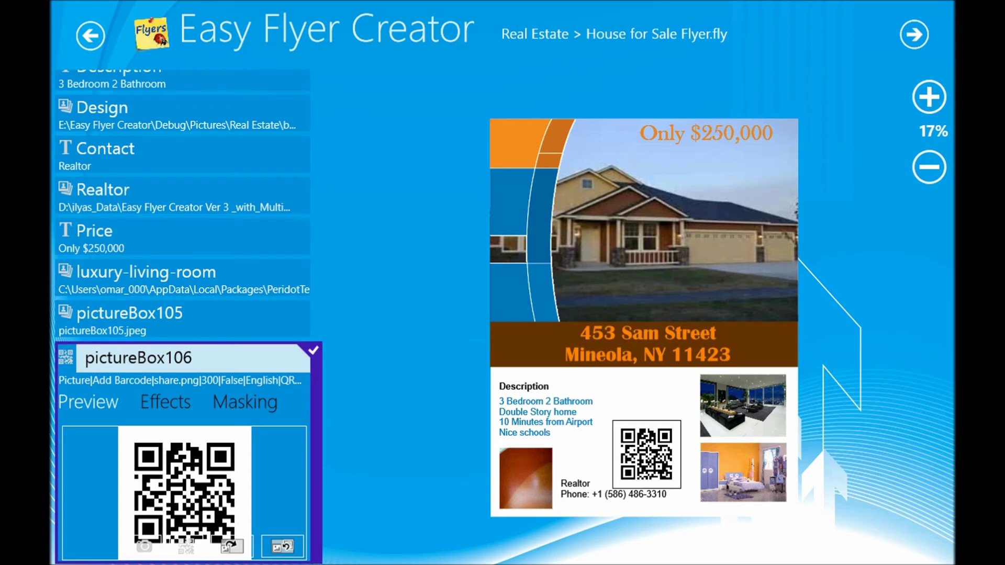
left_click(738, 404)
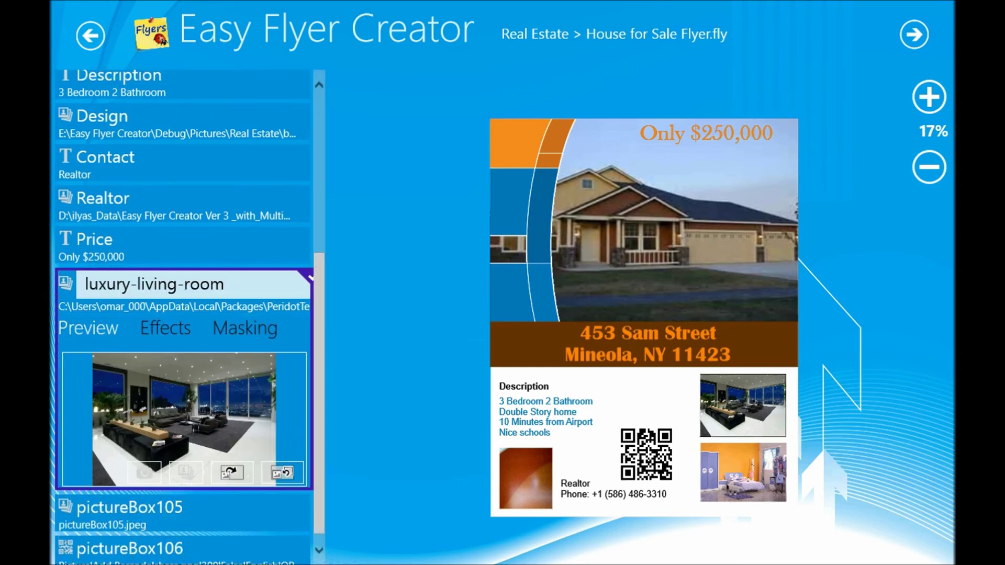
left_click(236, 330)
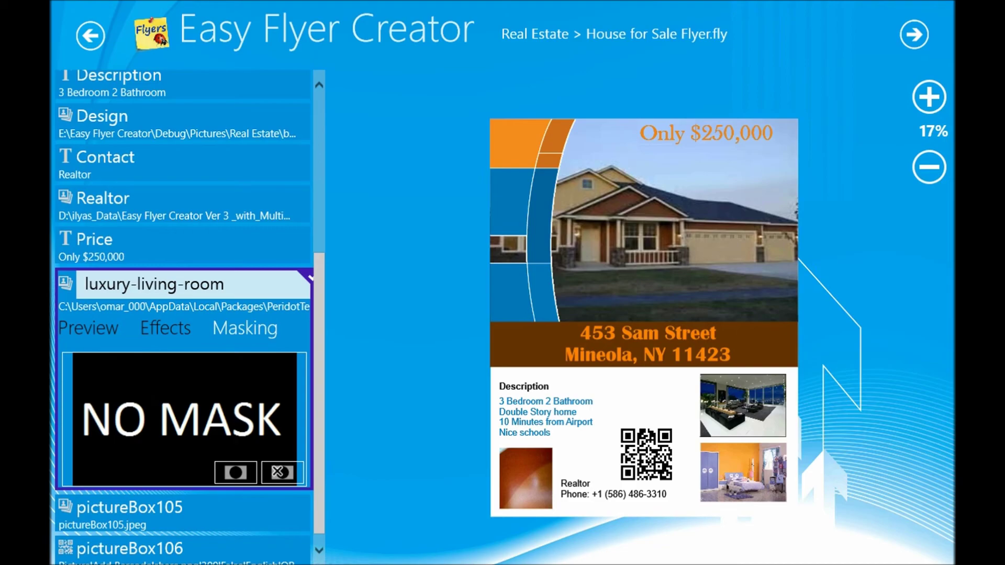
Apply the soft-edged vertical mask from the Masks folder to the living-room and children's bedroom photos.
left_click(236, 473)
left_click(199, 186)
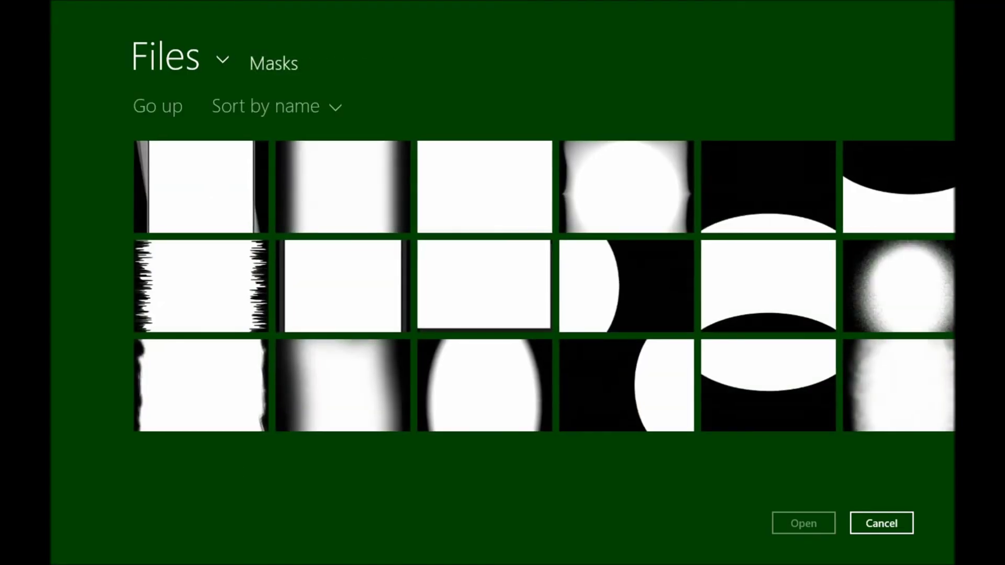
left_click(364, 197)
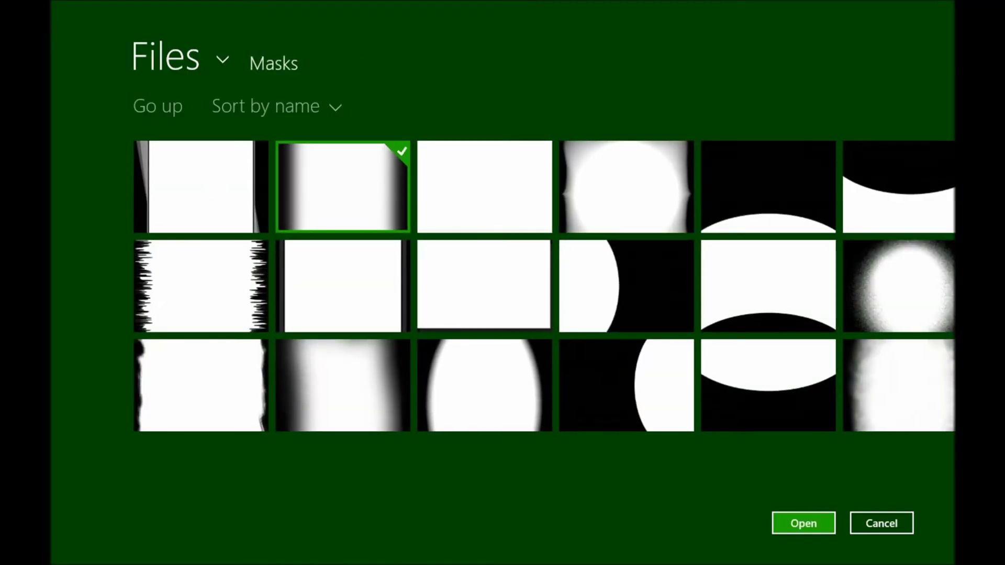
left_click(803, 523)
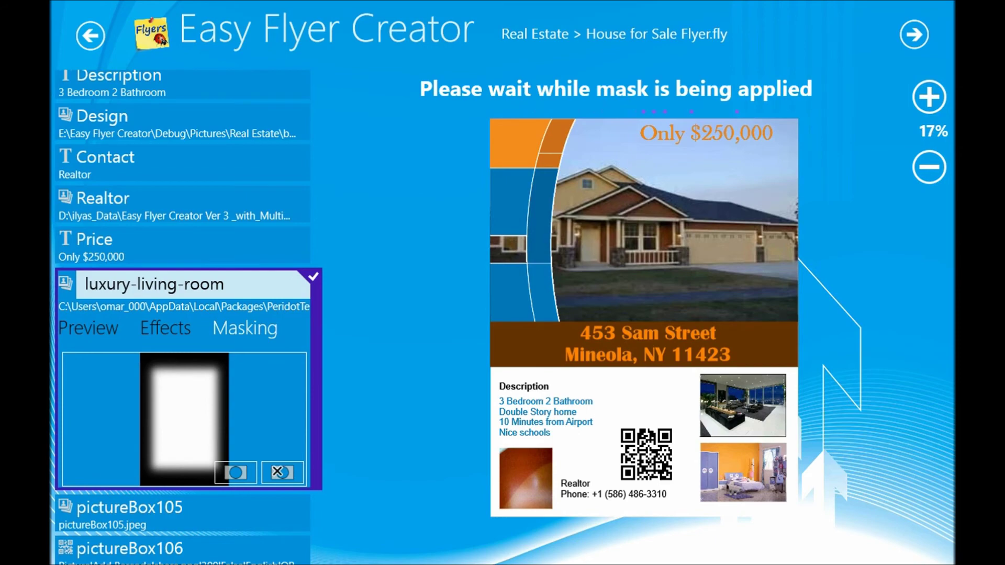
left_click(131, 510)
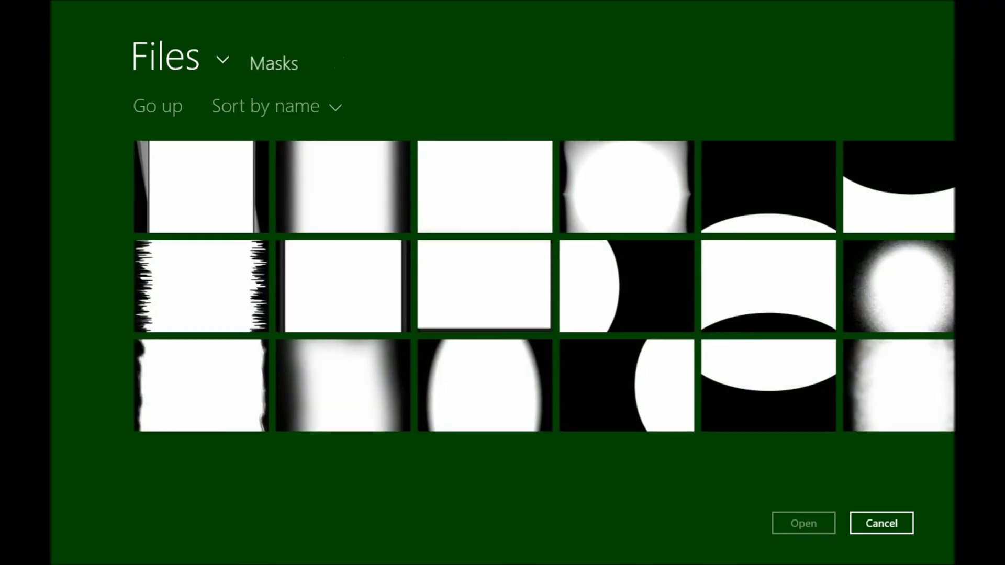
left_click(346, 189)
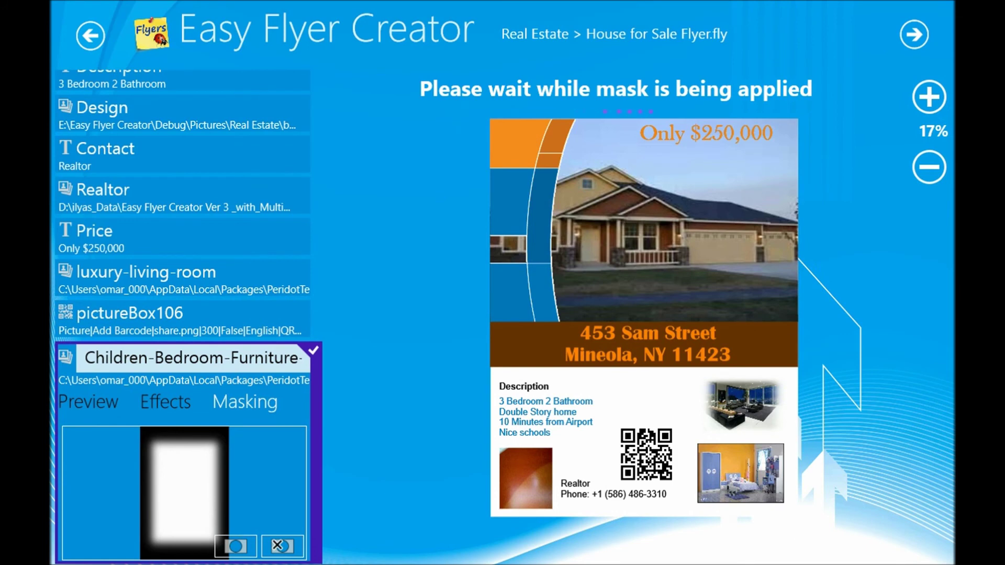
left_click(546, 417)
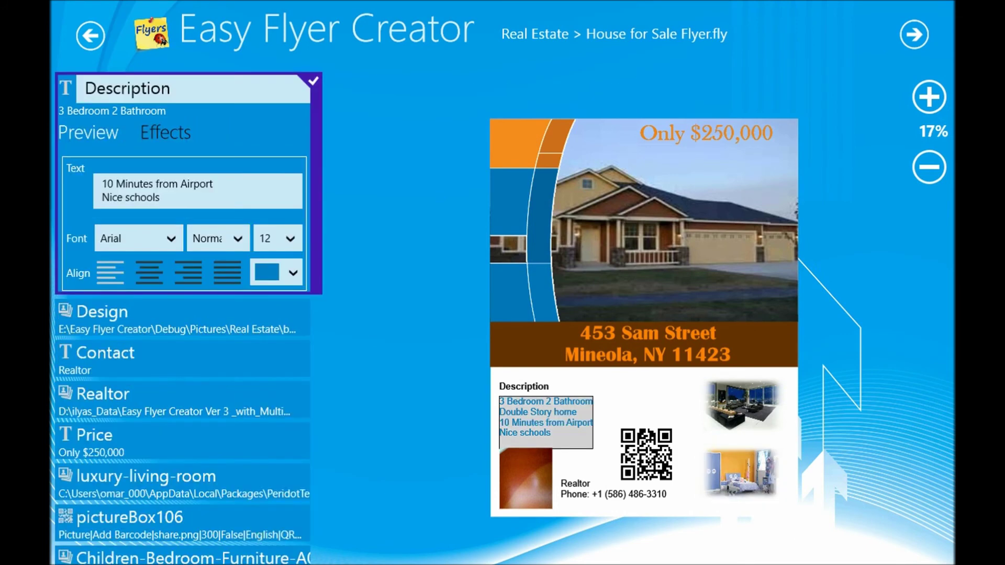
Preview the flyer, print it on the Canon MF8000 Series UFRII LT, and begin saving it as JPG.
left_click(914, 34)
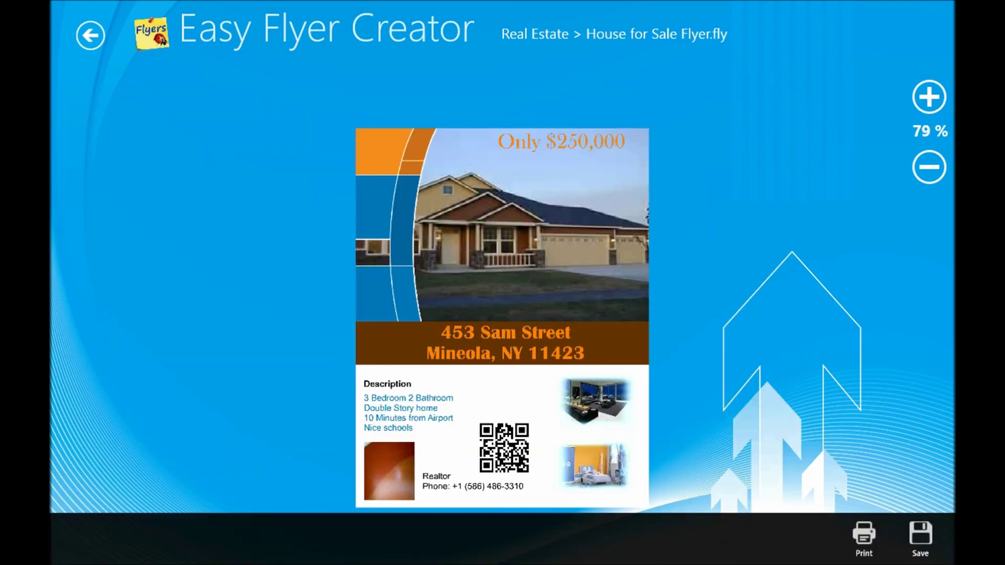
left_click(864, 536)
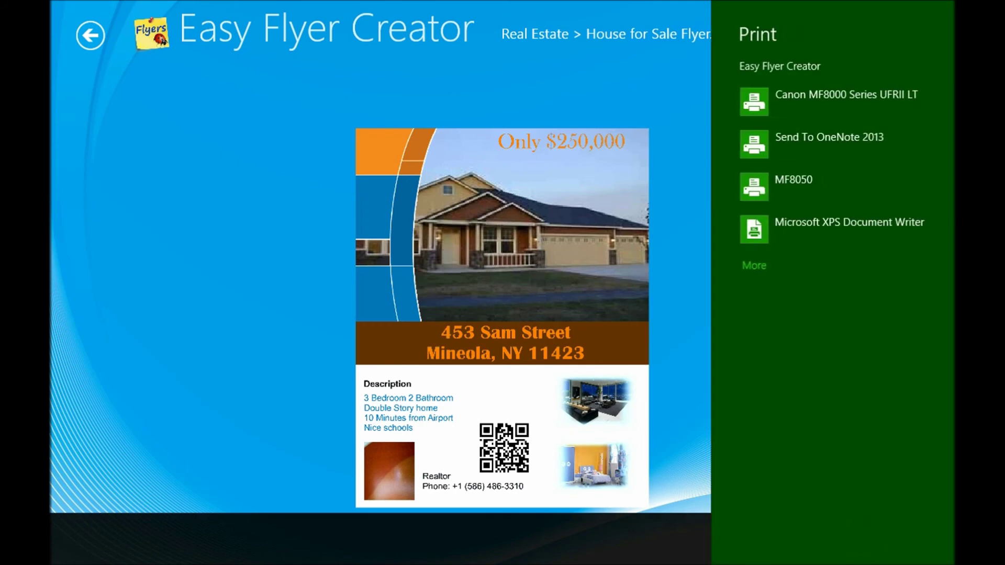
left_click(861, 103)
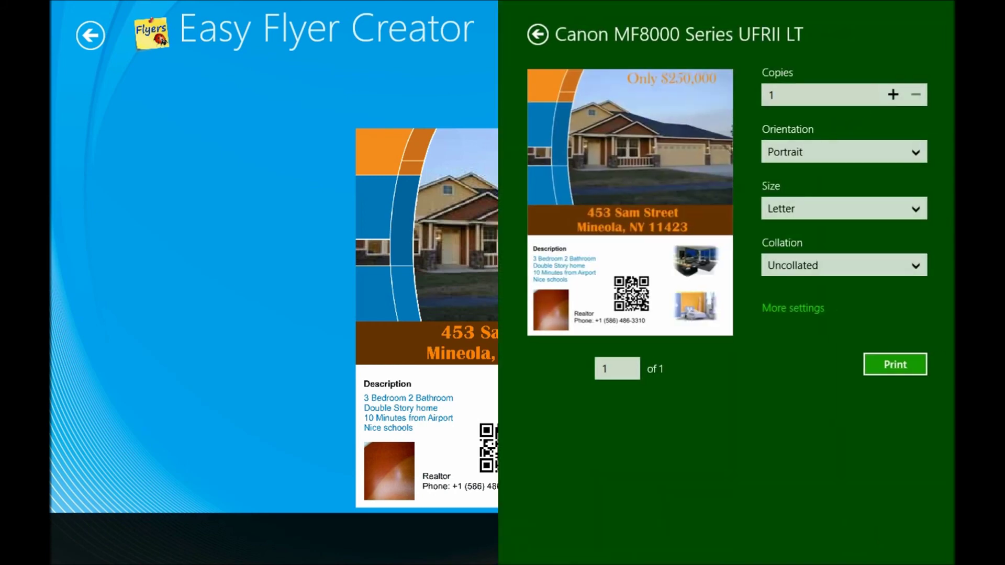
left_click(895, 365)
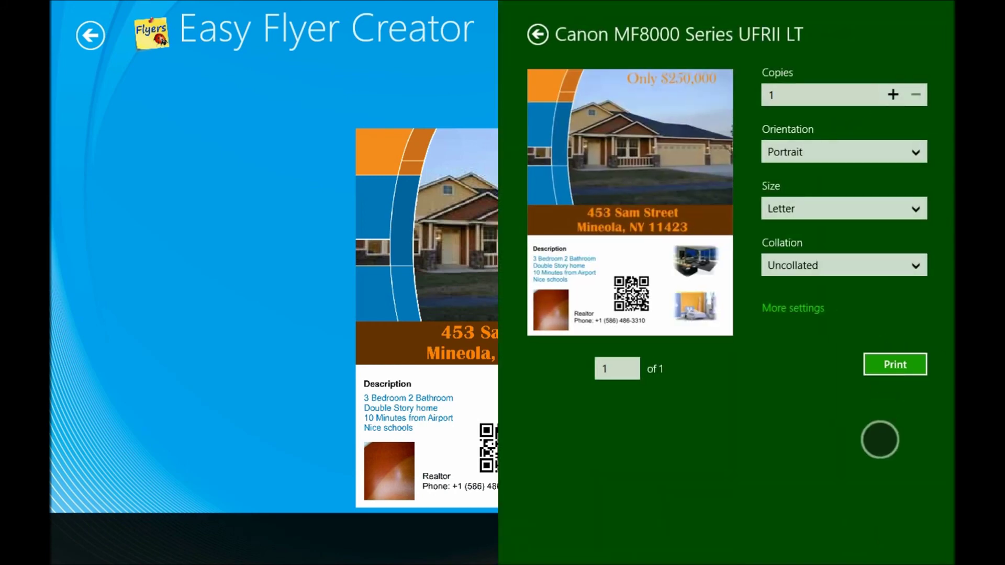
left_click(535, 33)
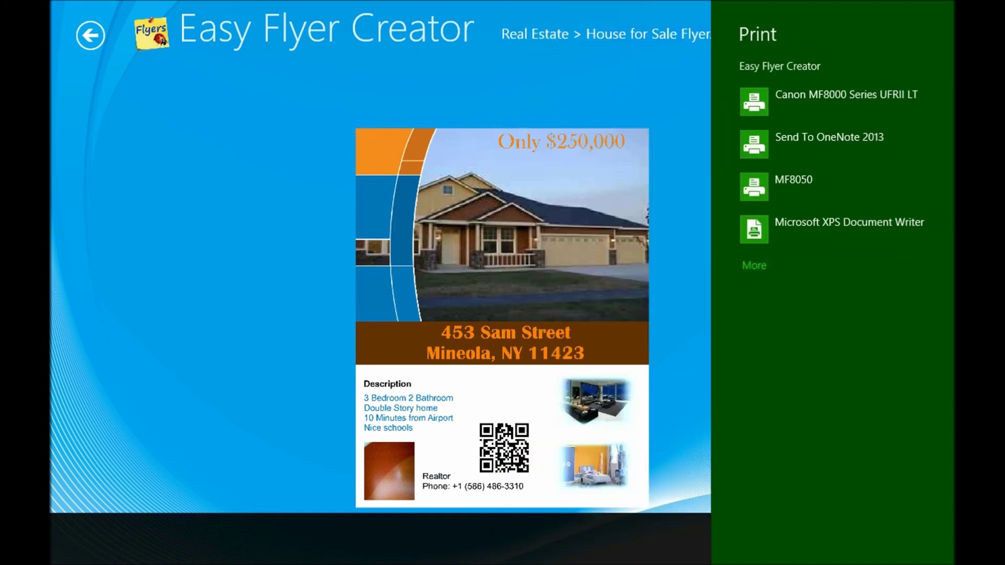
left_click(920, 536)
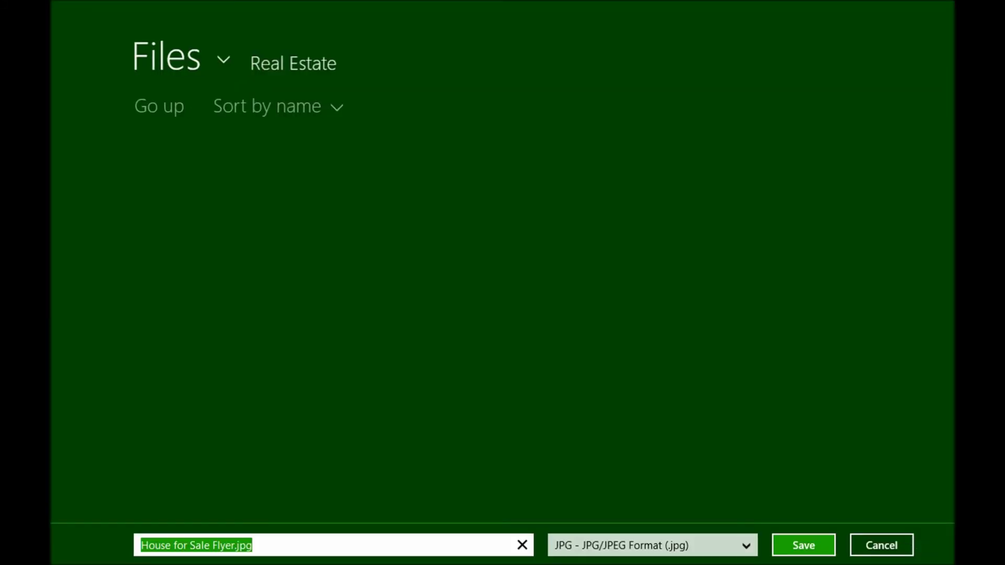